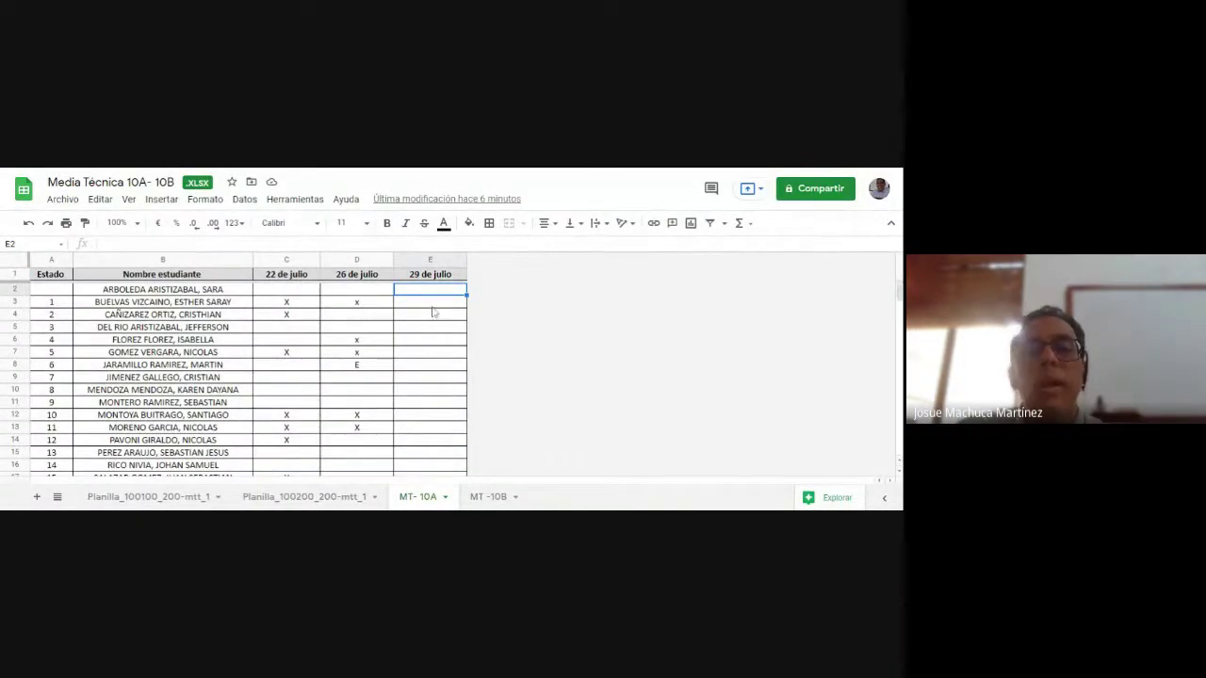
Mark attendance for 29 de julio on the MT- 10A sheet with x in cells E6 and E7.
{"action": "left_click", "coordinate": [433, 306]}
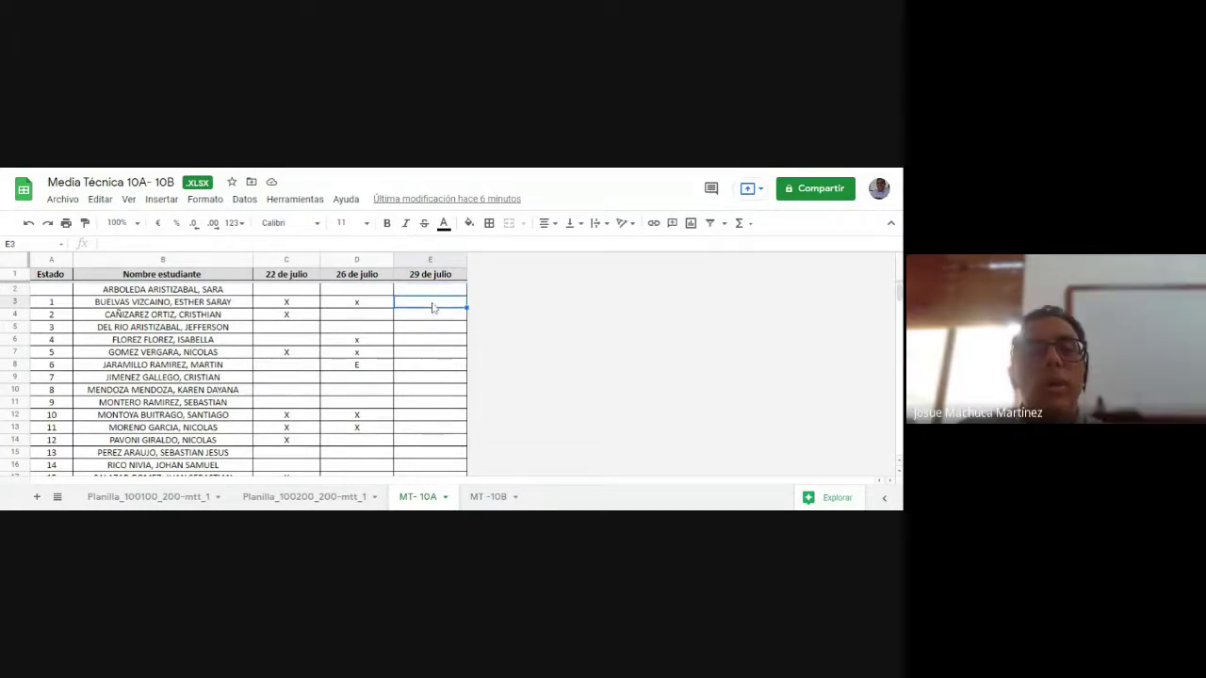
{"action": "left_click", "coordinate": [427, 318]}
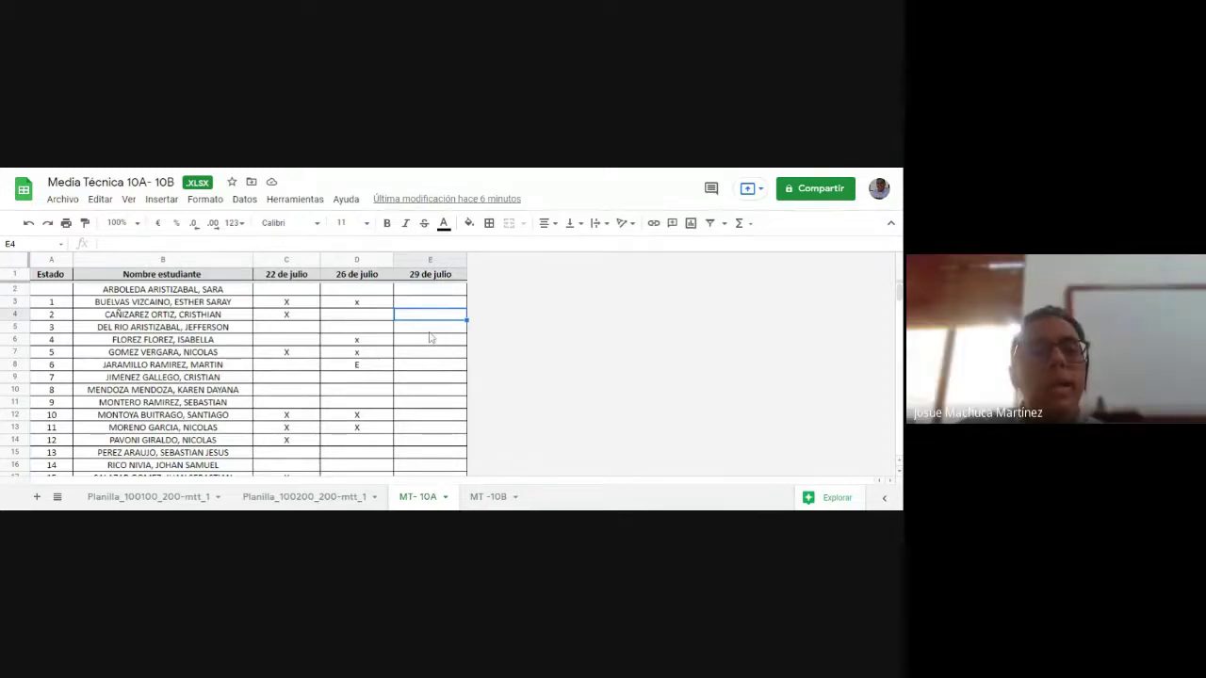
{"action": "left_click", "coordinate": [432, 341]}
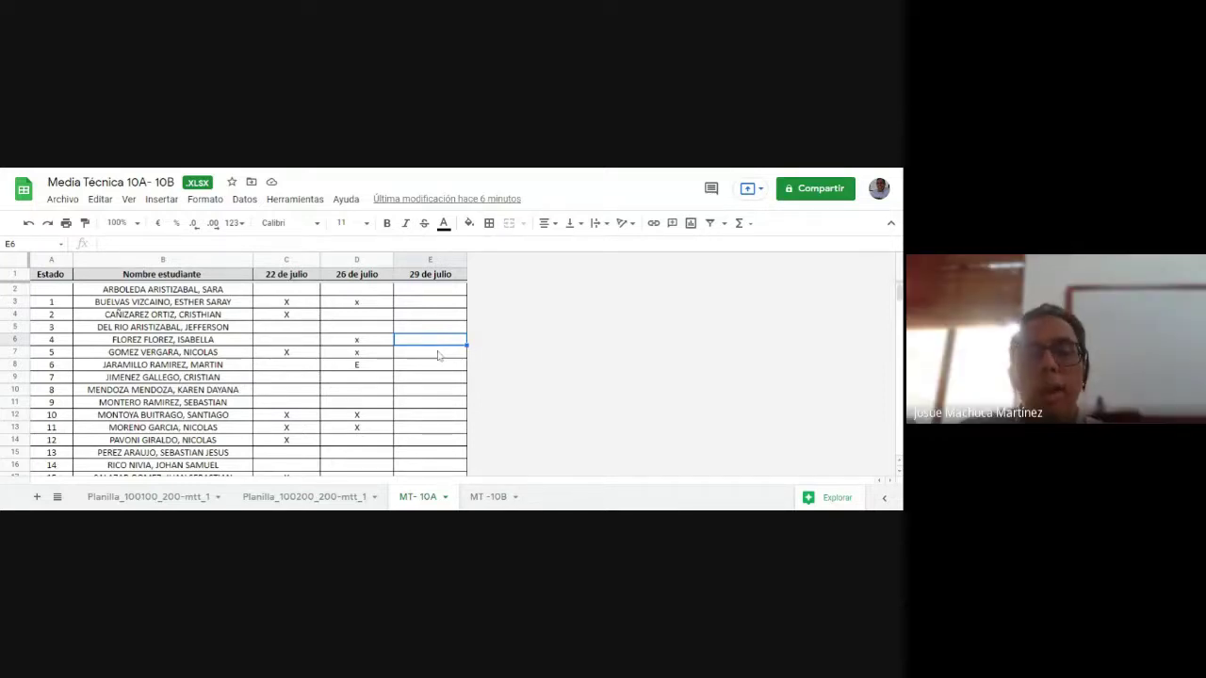
{"action": "type", "text": "x"}
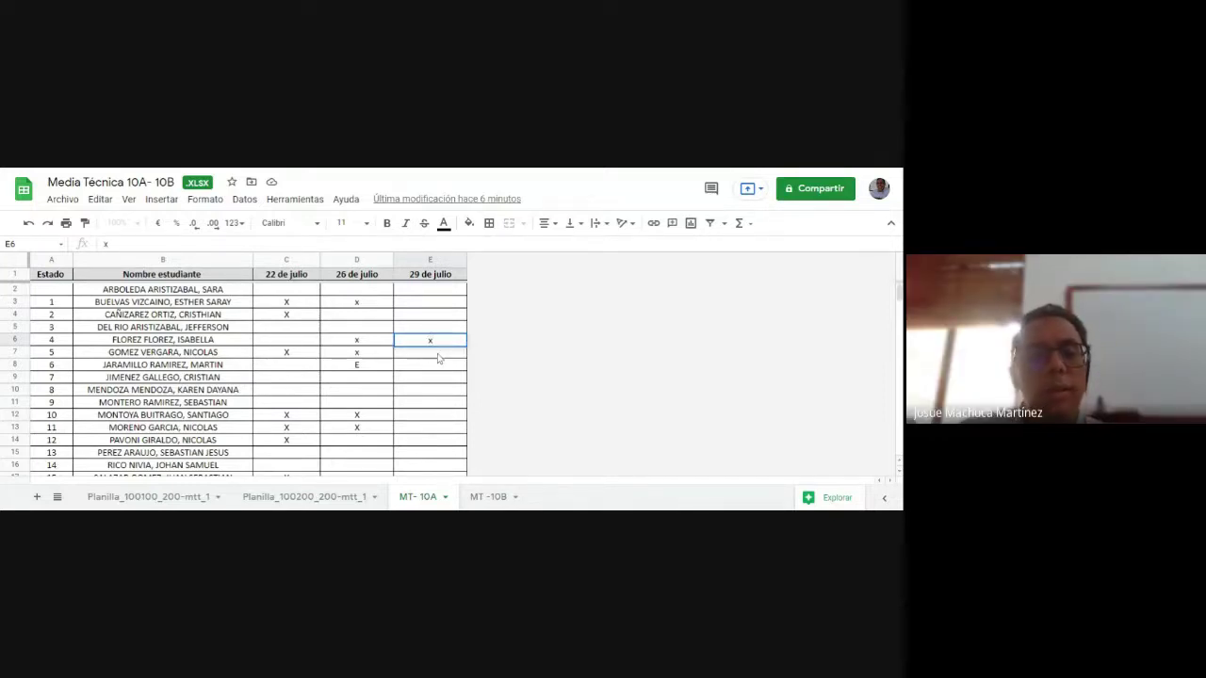
{"action": "key", "text": "Return"}
{"action": "type", "text": "x"}
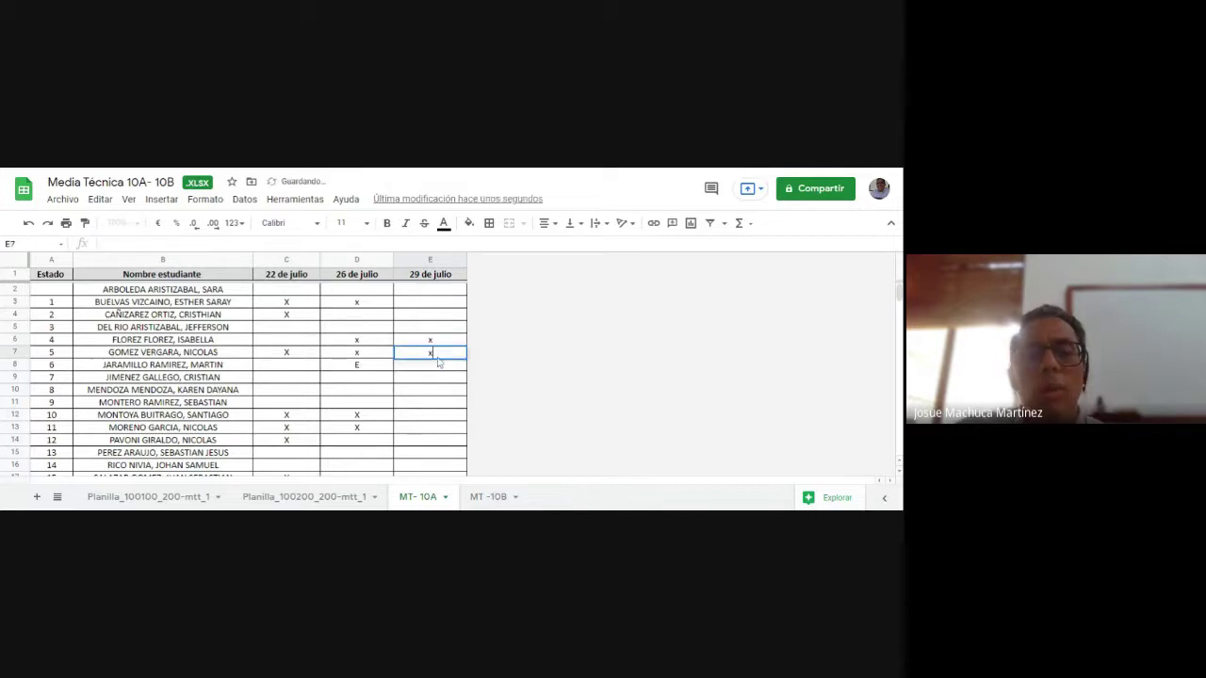
{"action": "key", "text": "Return"}
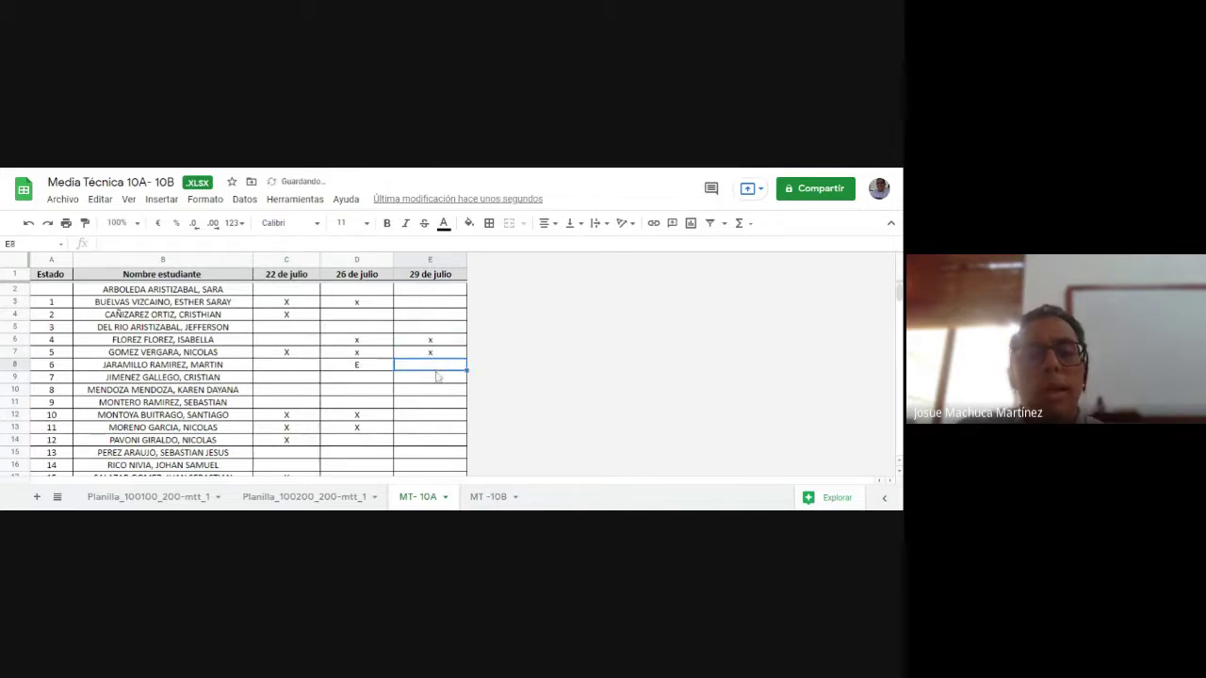
Enter x in E12 and E13 of the 29 de julio column for the students numbered 10 and 11.
{"action": "left_click", "coordinate": [426, 381]}
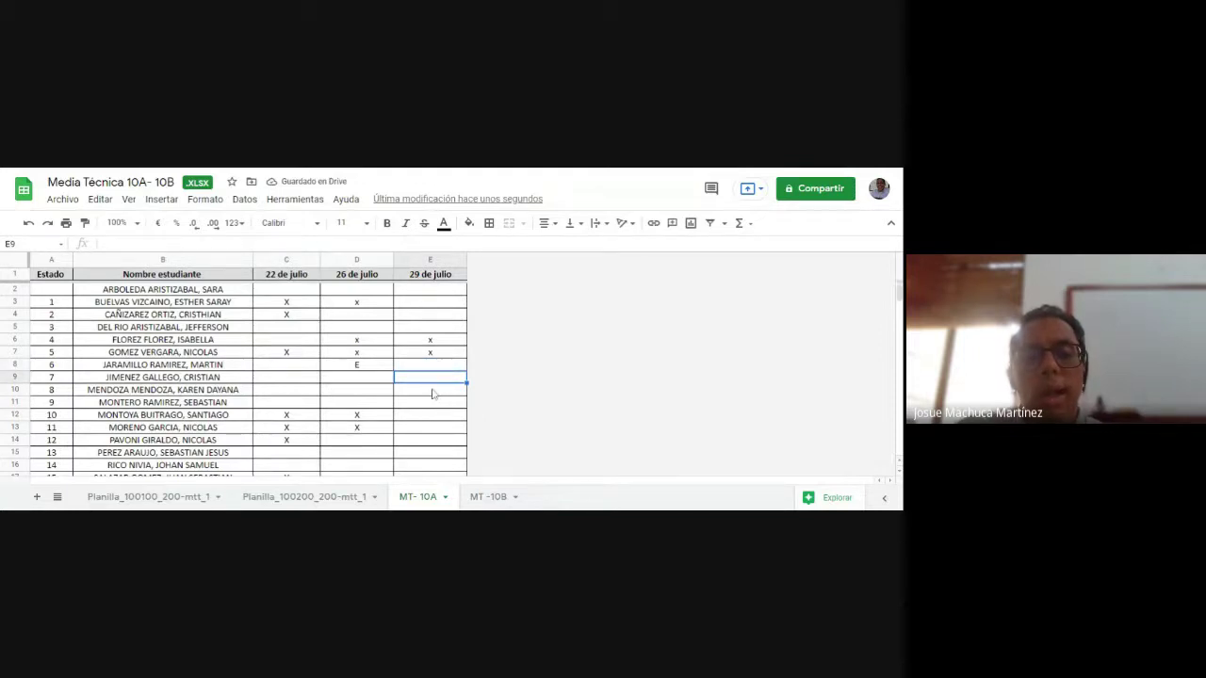
{"action": "left_click", "coordinate": [433, 393]}
{"action": "left_click", "coordinate": [430, 403]}
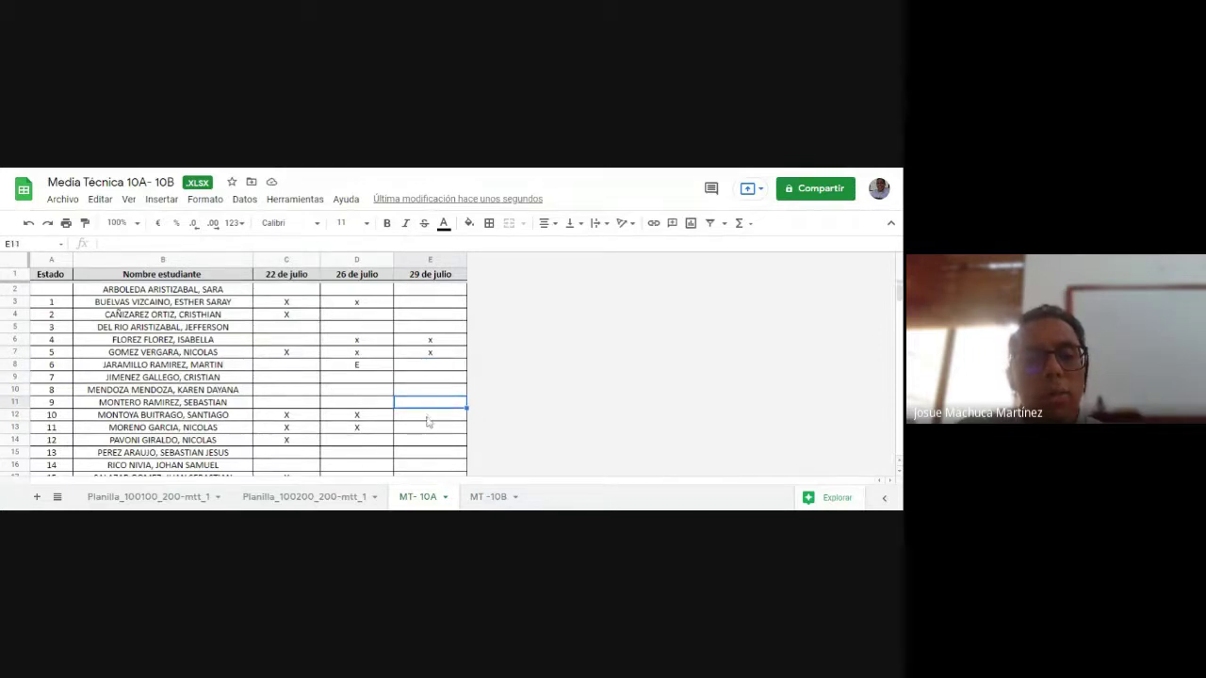
{"action": "left_click", "coordinate": [426, 418]}
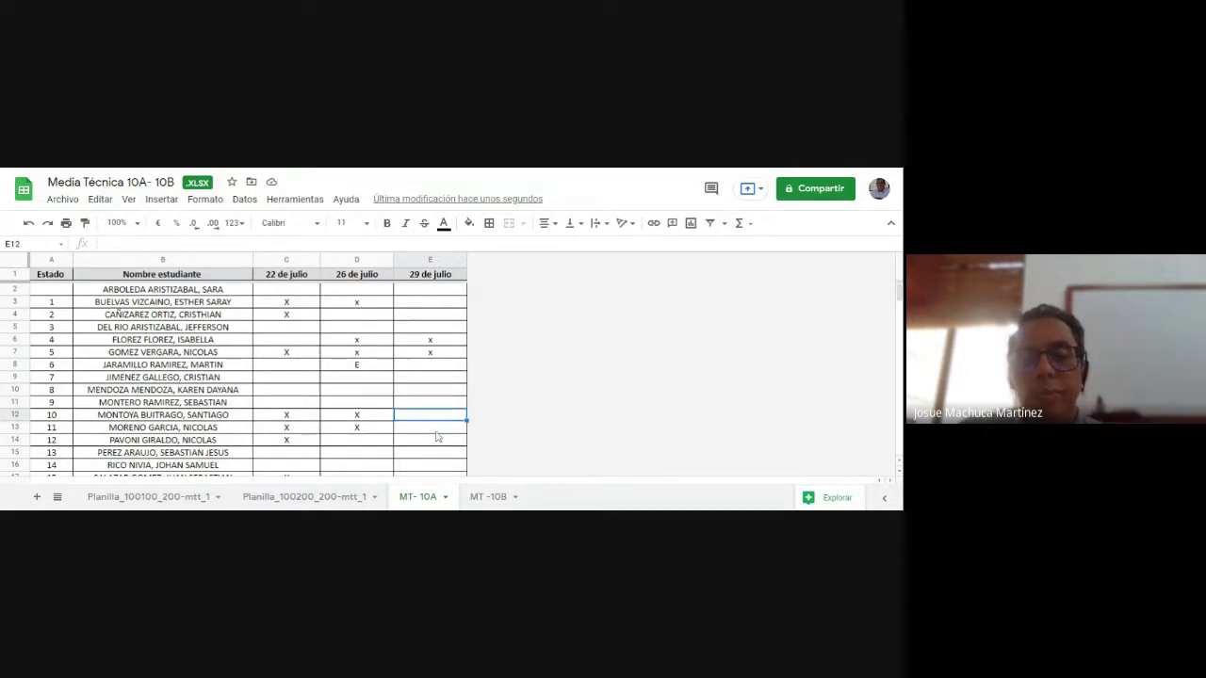
{"action": "type", "text": "x"}
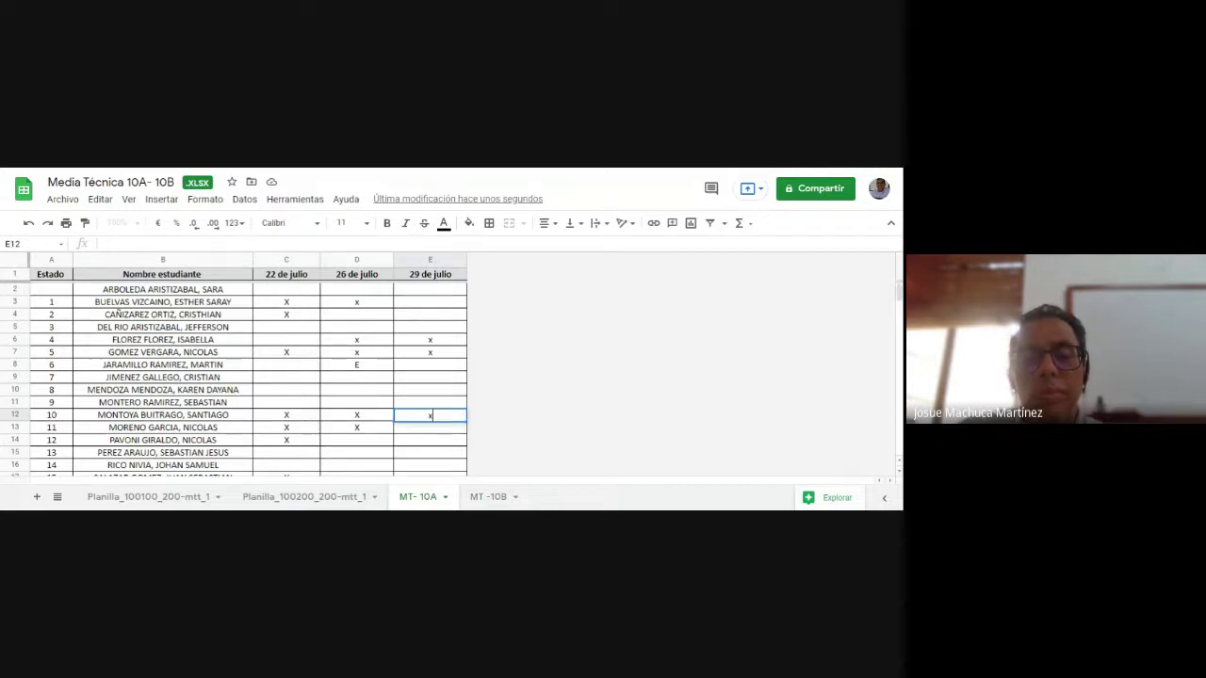
{"action": "left_click", "coordinate": [436, 432]}
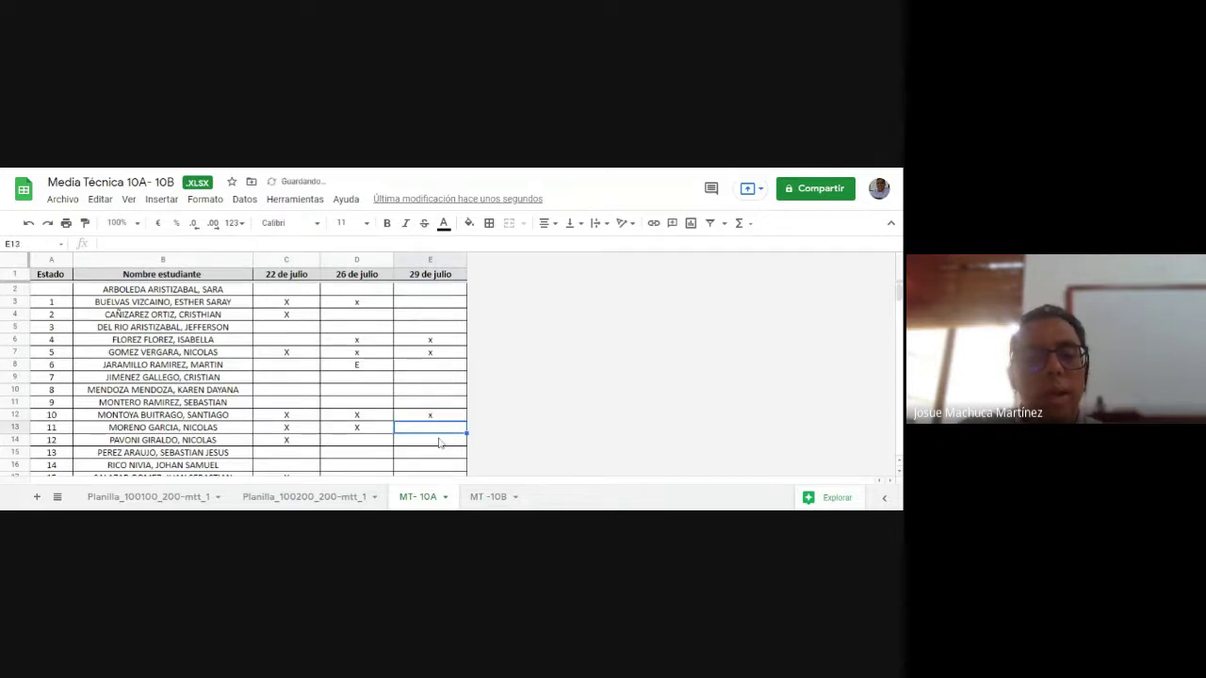
{"action": "type", "text": "x"}
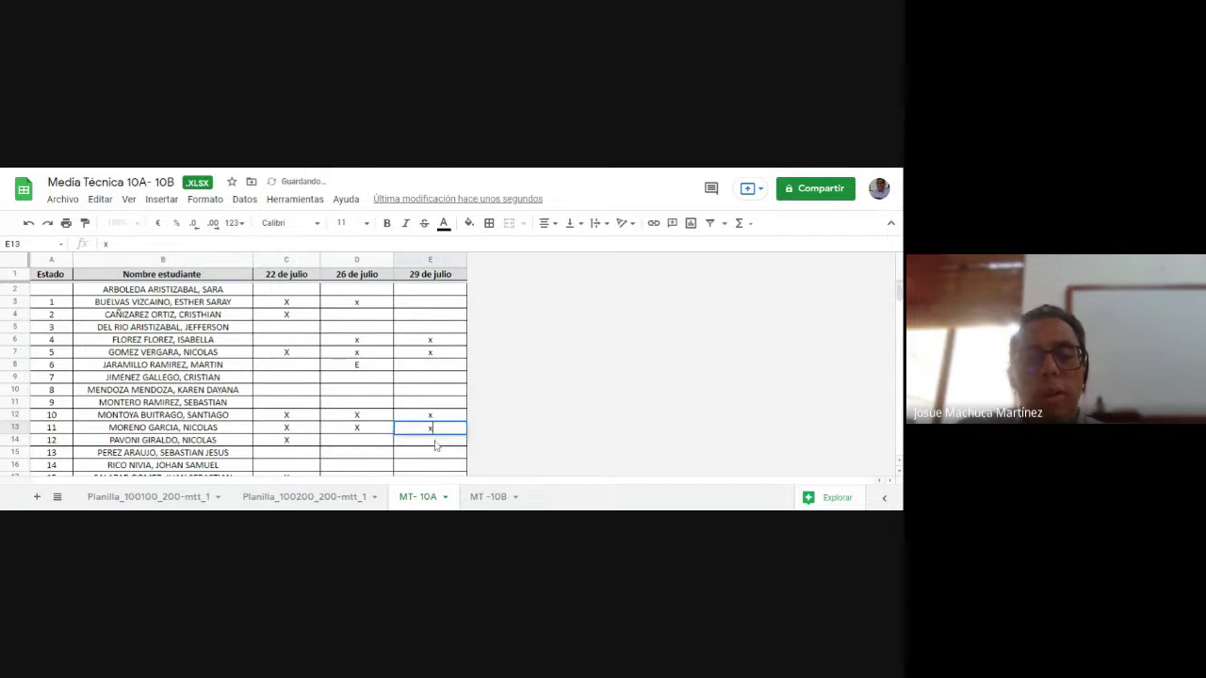
{"action": "left_click", "coordinate": [434, 442]}
Enter x in E18 and E19 for the last two students in the 29 de julio column.
{"action": "left_click", "coordinate": [431, 456]}
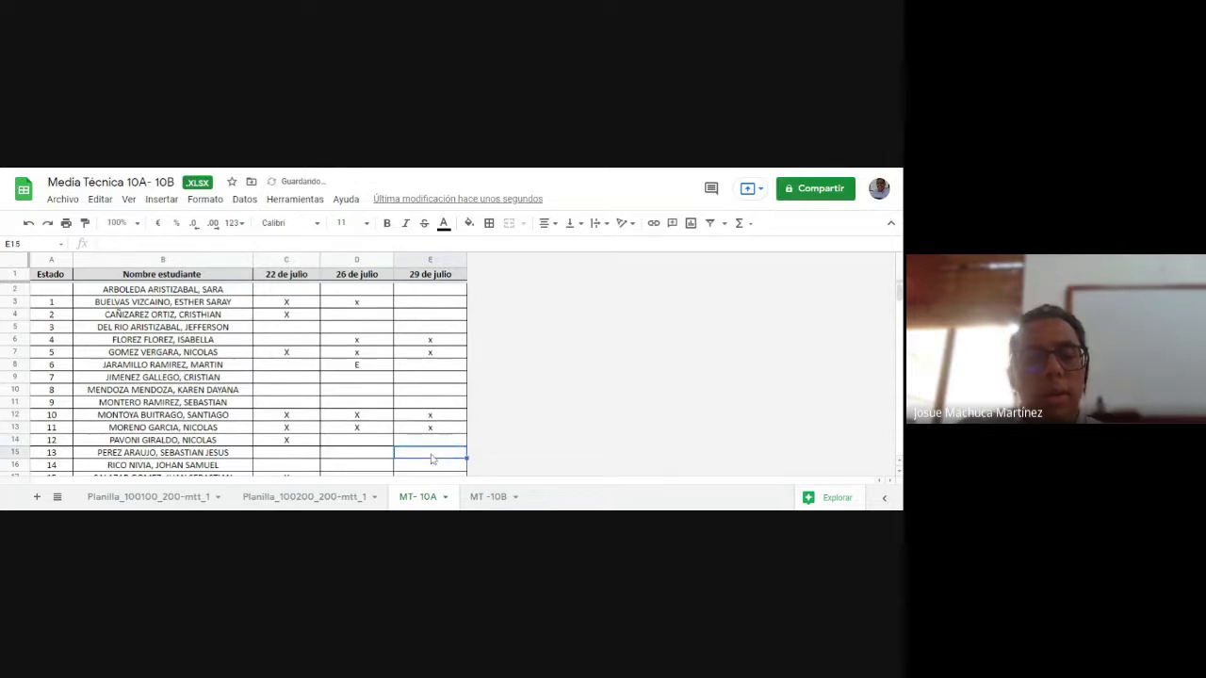
{"action": "left_click", "coordinate": [418, 468]}
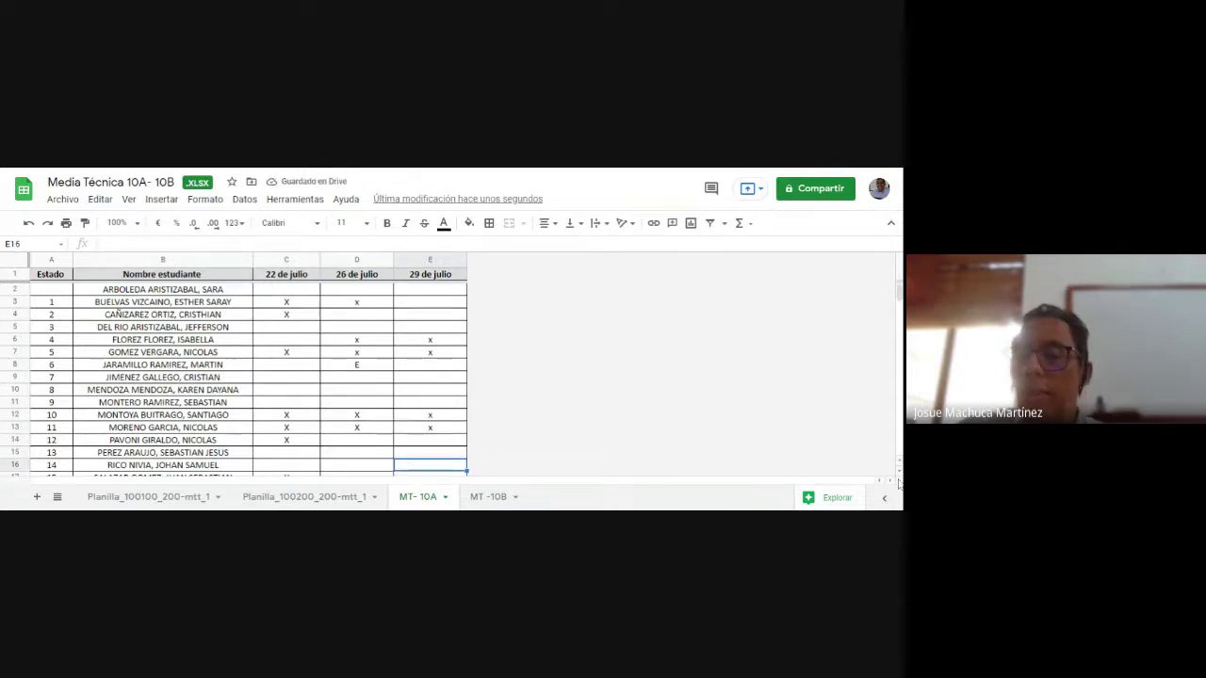
{"action": "scroll", "coordinate": [898, 477], "scroll_direction": "down", "scroll_amount": 2}
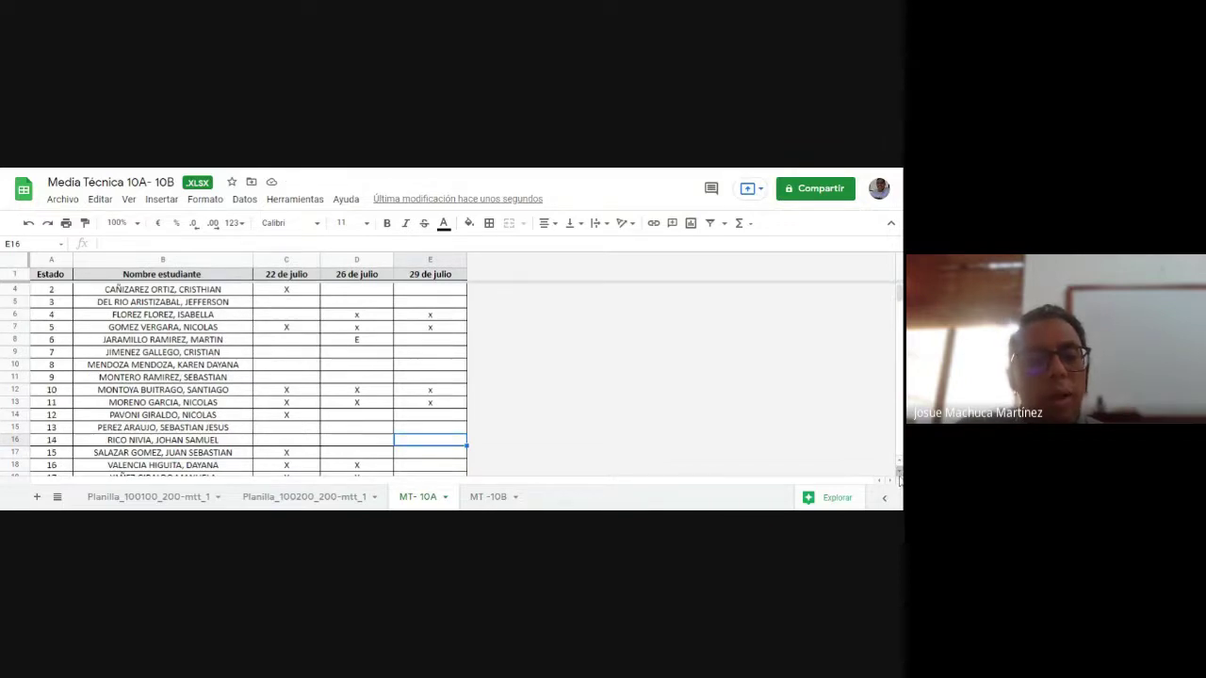
{"action": "left_click", "coordinate": [898, 473]}
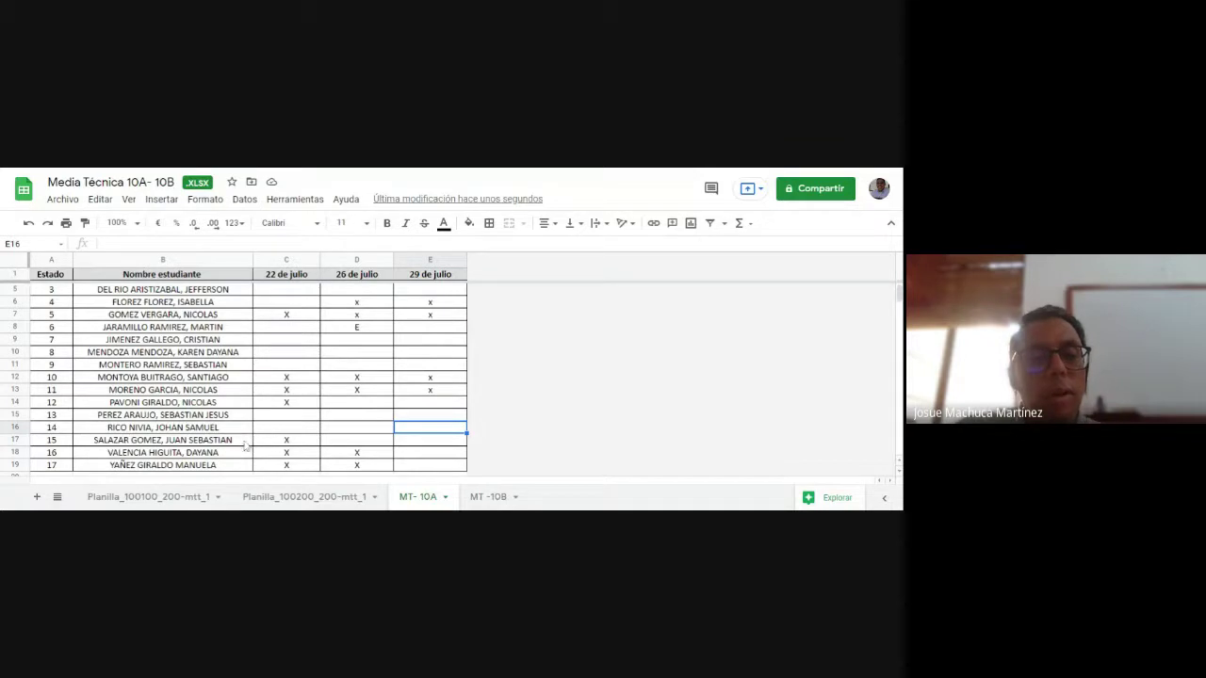
{"action": "left_click", "coordinate": [431, 454]}
{"action": "type", "text": "x"}
{"action": "key", "text": "Return"}
{"action": "type", "text": "x"}
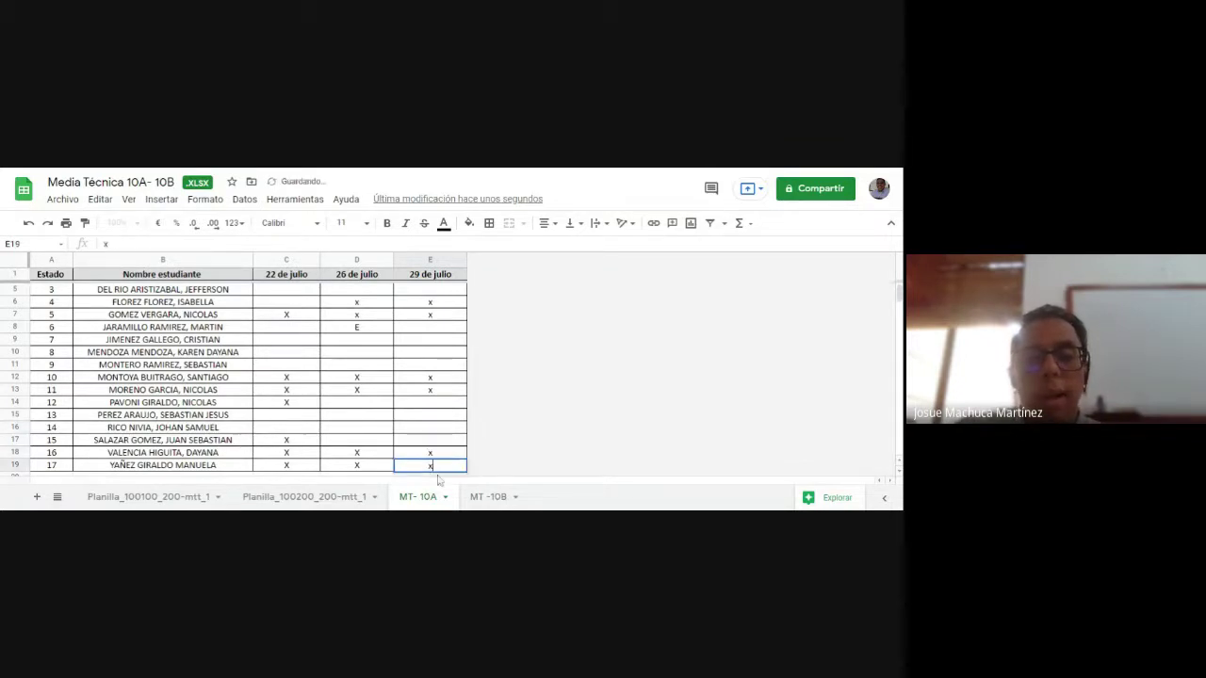
Switch to the MT -10B sheet and enter x in E2 for the first student.
{"action": "left_click", "coordinate": [486, 499]}
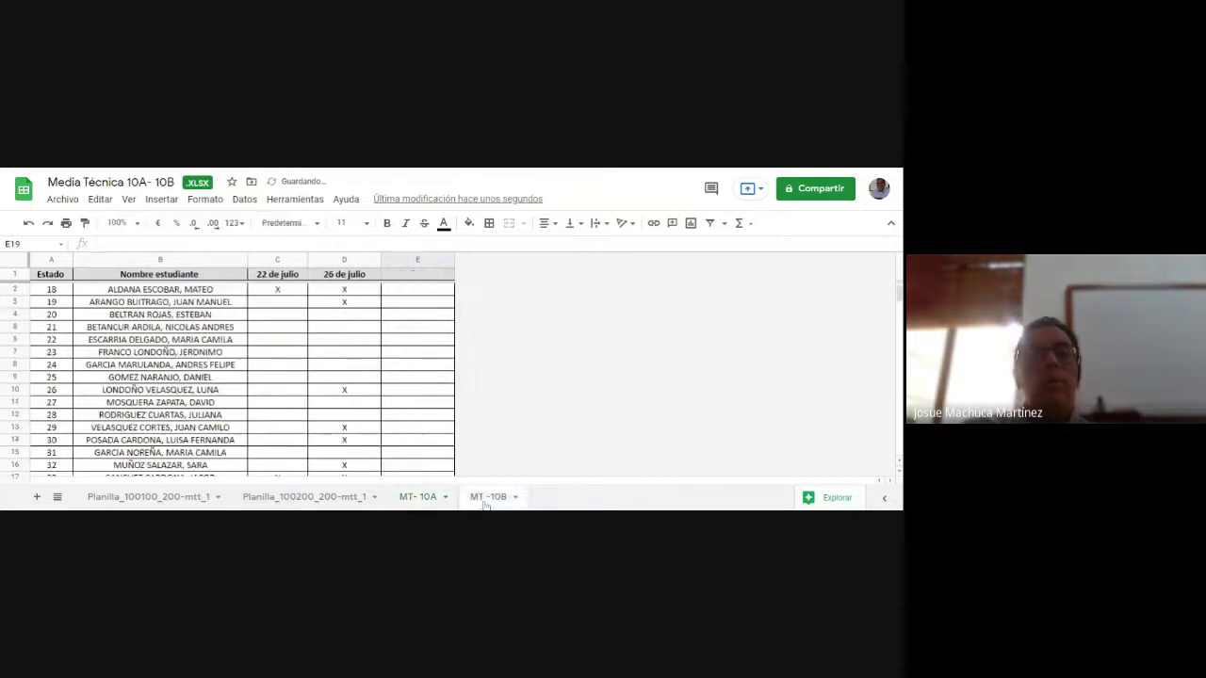
{"action": "left_click", "coordinate": [409, 291]}
{"action": "type", "text": "x"}
{"action": "key", "text": "Return"}
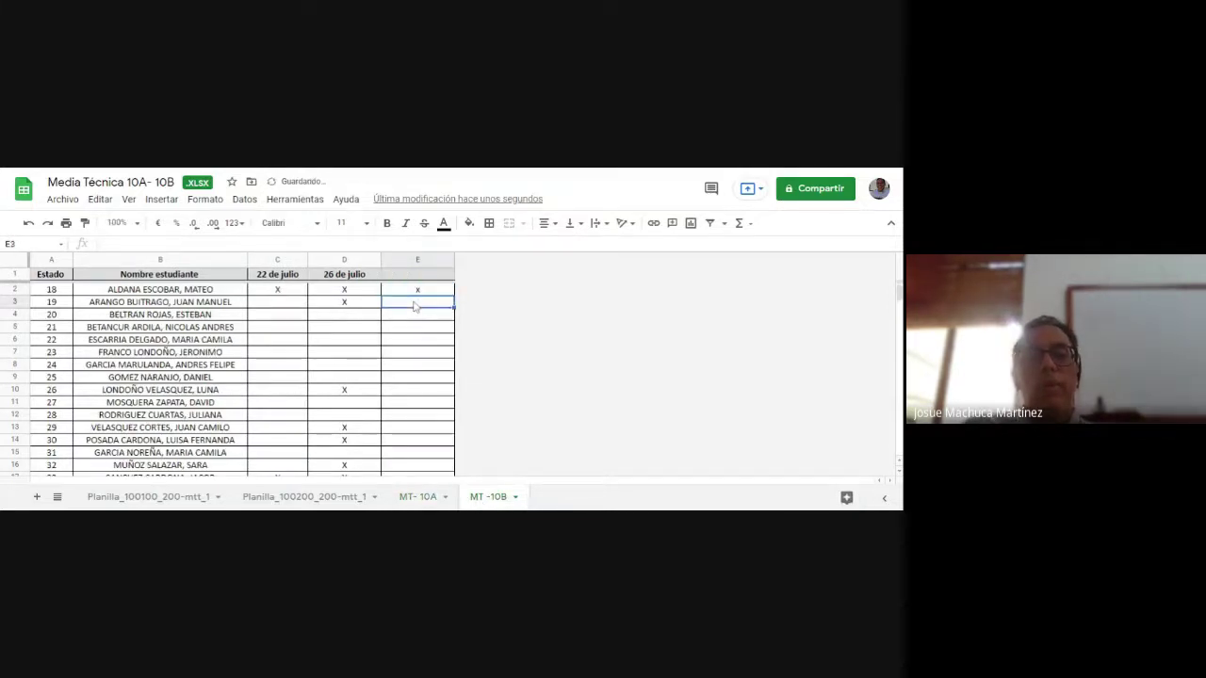
Go through column E of the MT -10B roll student by student, from row 4 to row 13.
{"action": "left_click", "coordinate": [414, 316]}
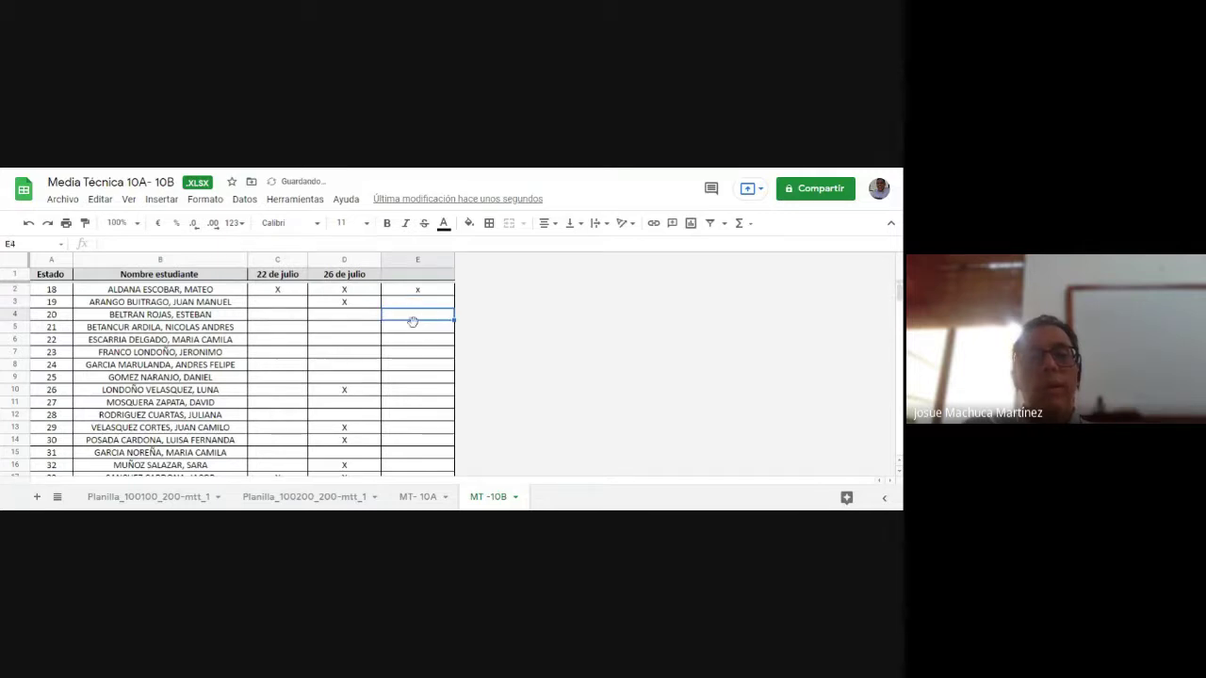
{"action": "left_click", "coordinate": [414, 330]}
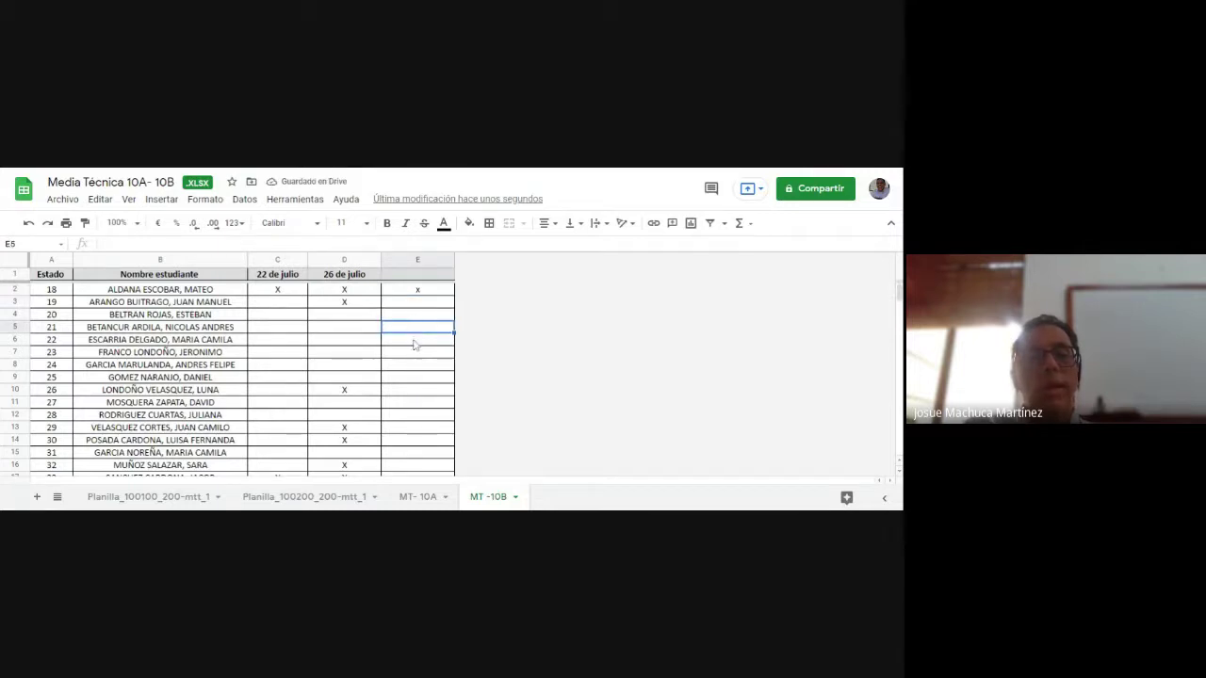
{"action": "left_click", "coordinate": [416, 343]}
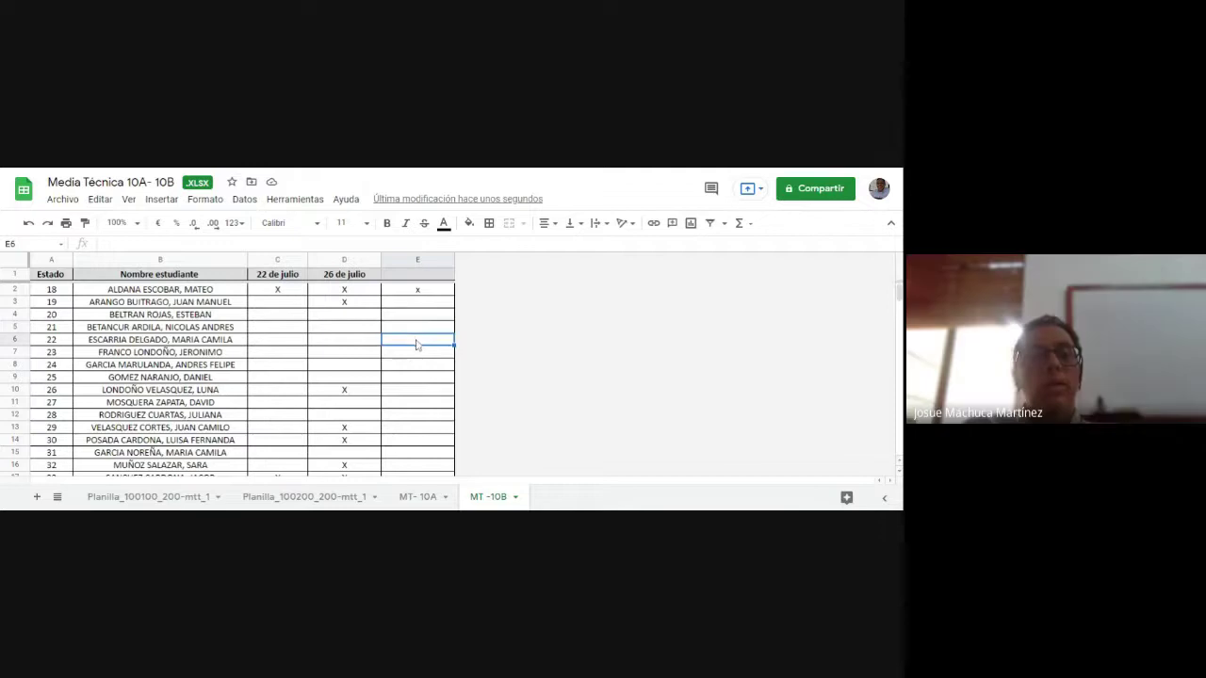
{"action": "left_click", "coordinate": [419, 356]}
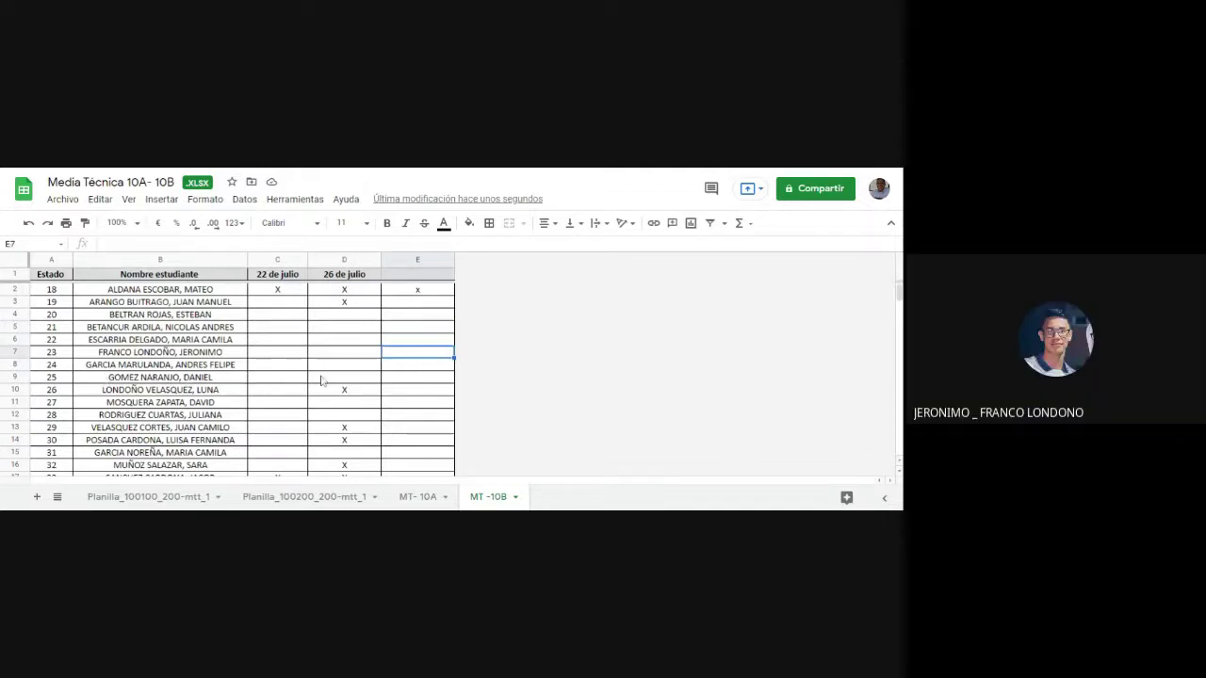
{"action": "left_click", "coordinate": [389, 366]}
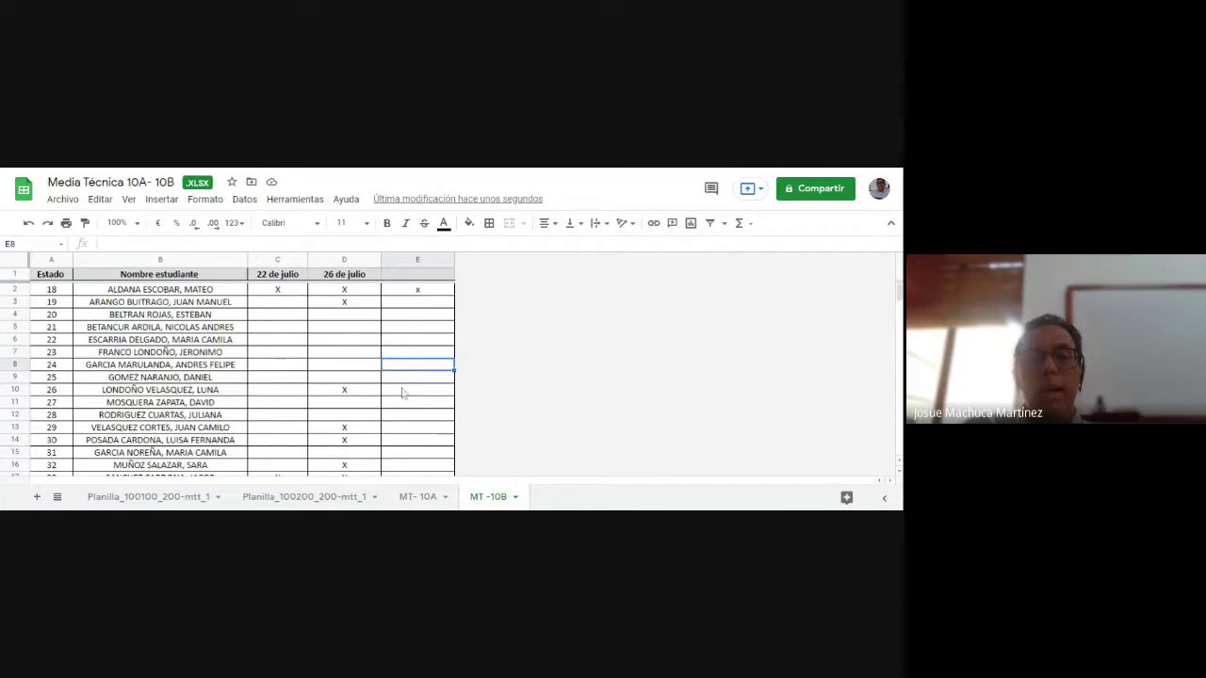
{"action": "left_click", "coordinate": [412, 380]}
{"action": "left_click", "coordinate": [415, 395]}
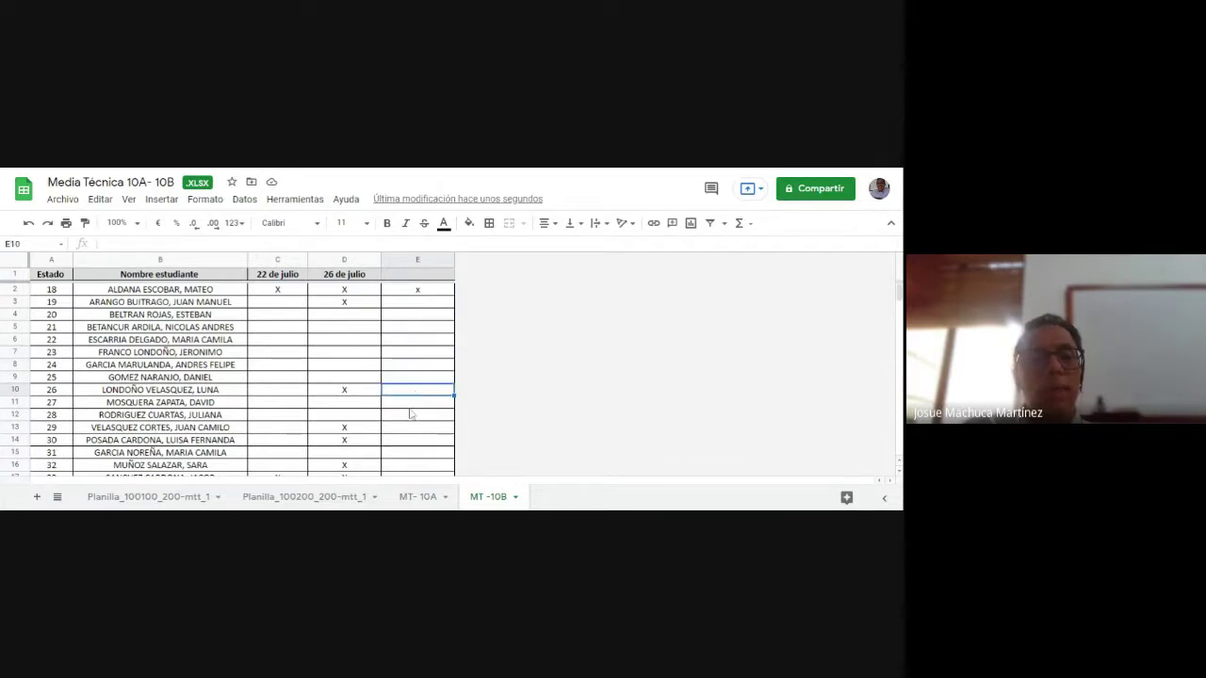
{"action": "left_click", "coordinate": [419, 404]}
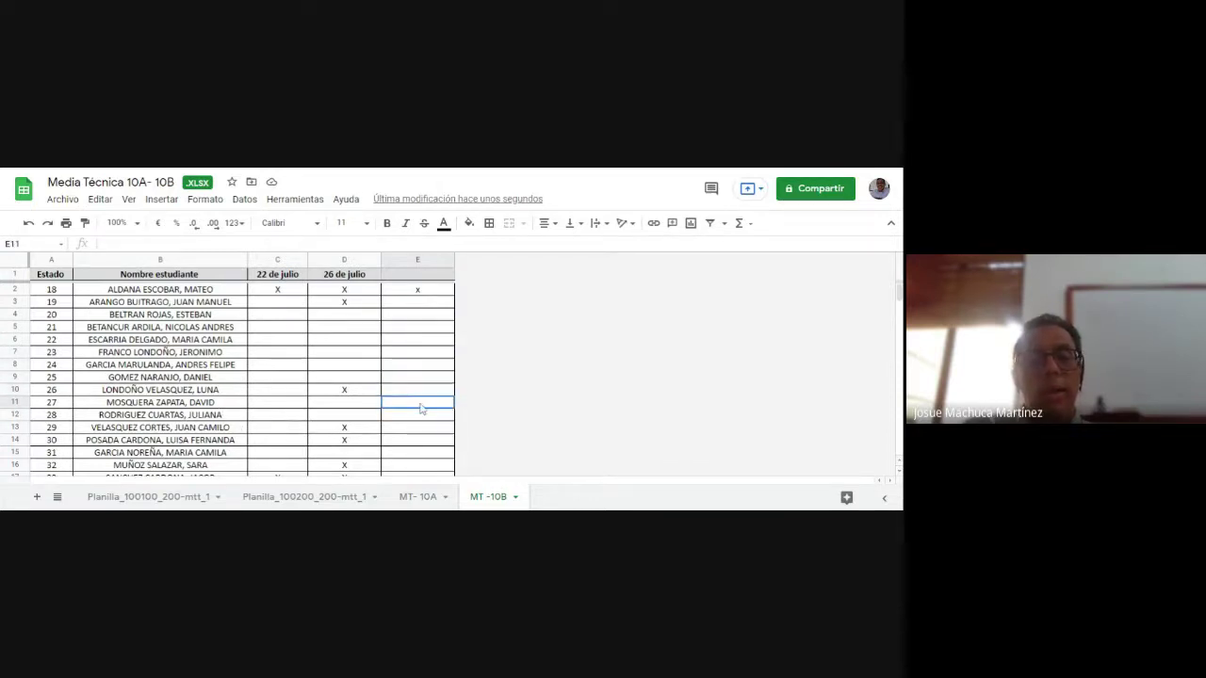
{"action": "left_click", "coordinate": [419, 421]}
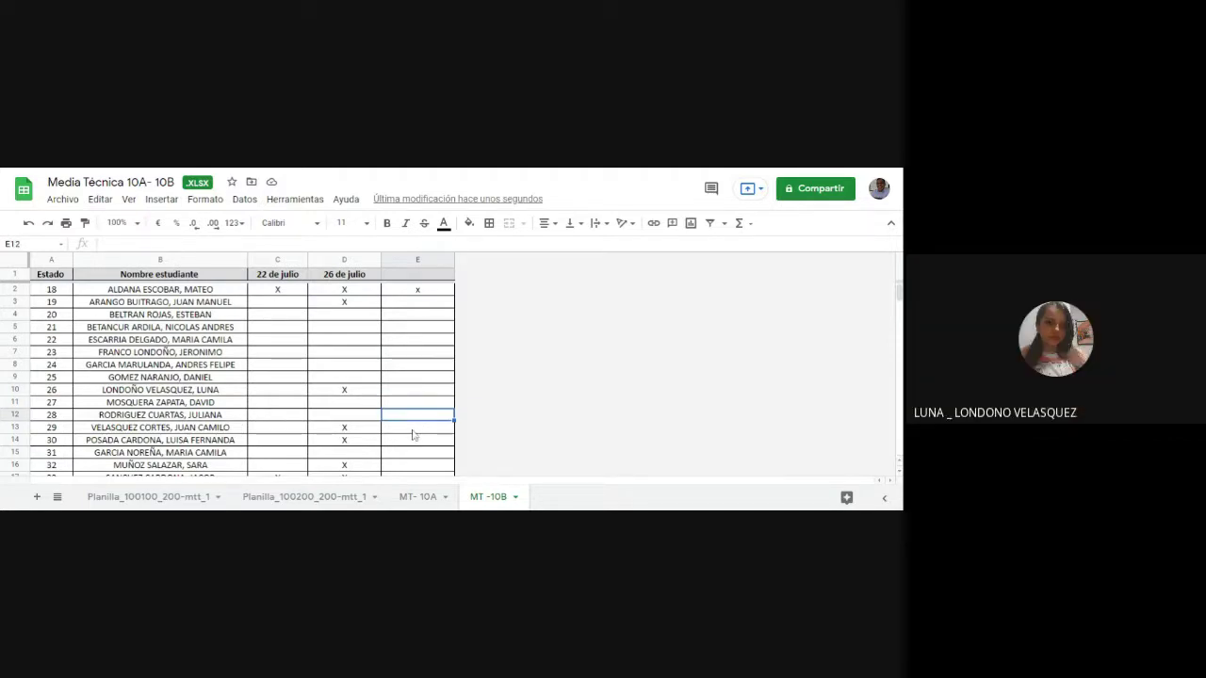
{"action": "left_click", "coordinate": [411, 430]}
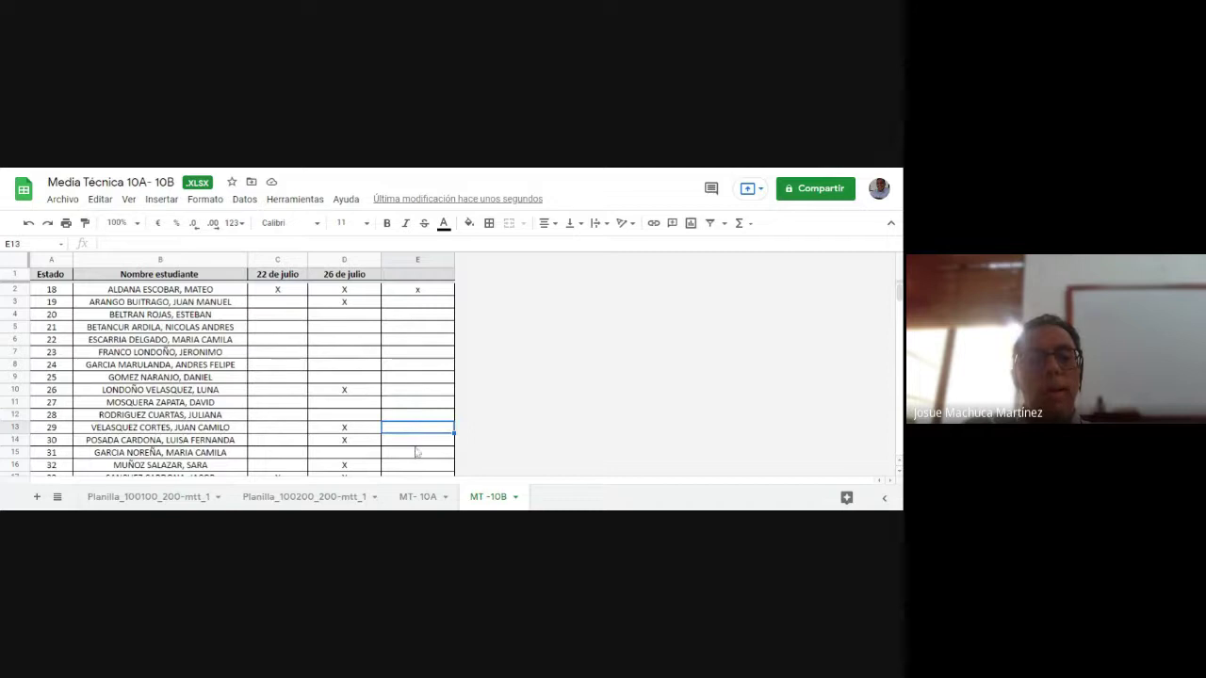
Enter x in E14 and E15 of the MT -10B sheet for the students numbered 30 and 31.
{"action": "left_click", "coordinate": [418, 445]}
{"action": "type", "text": "x"}
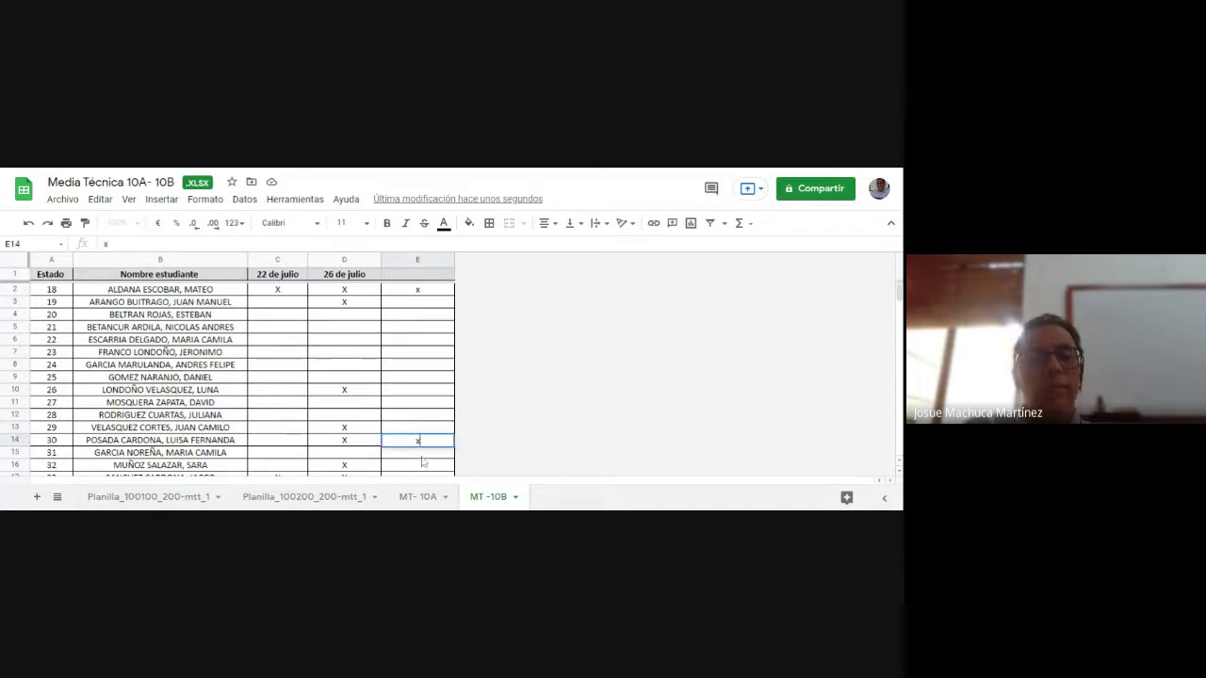
{"action": "key", "text": "Return"}
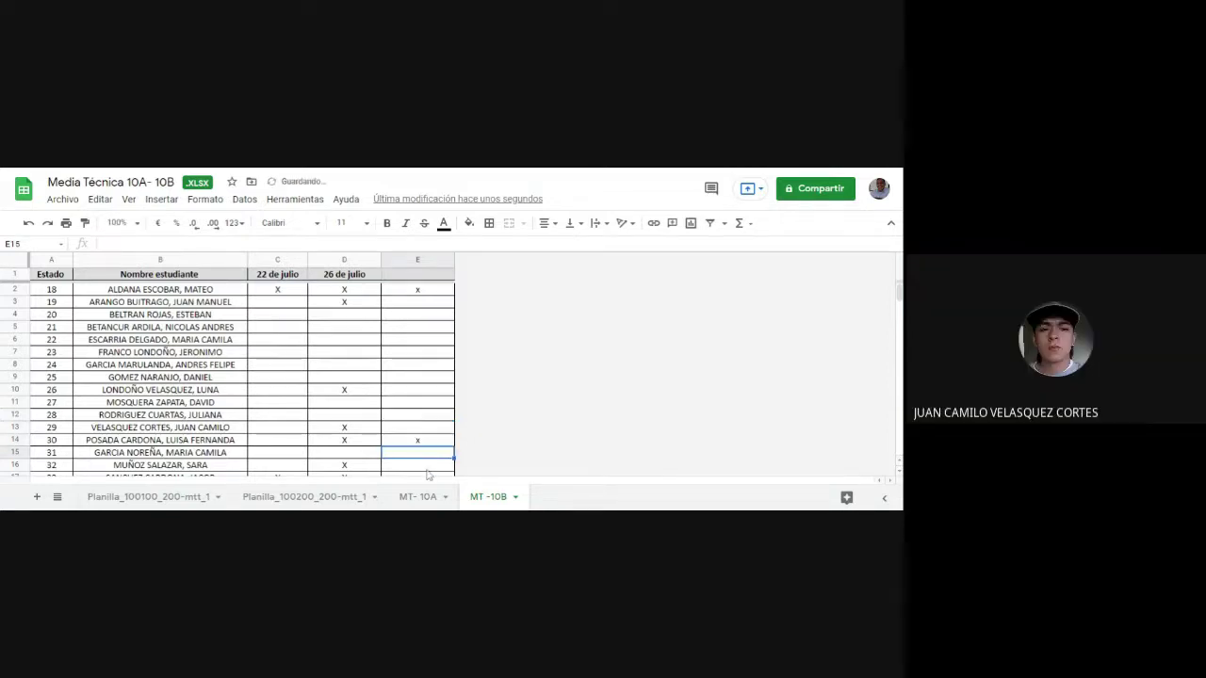
{"action": "type", "text": "x"}
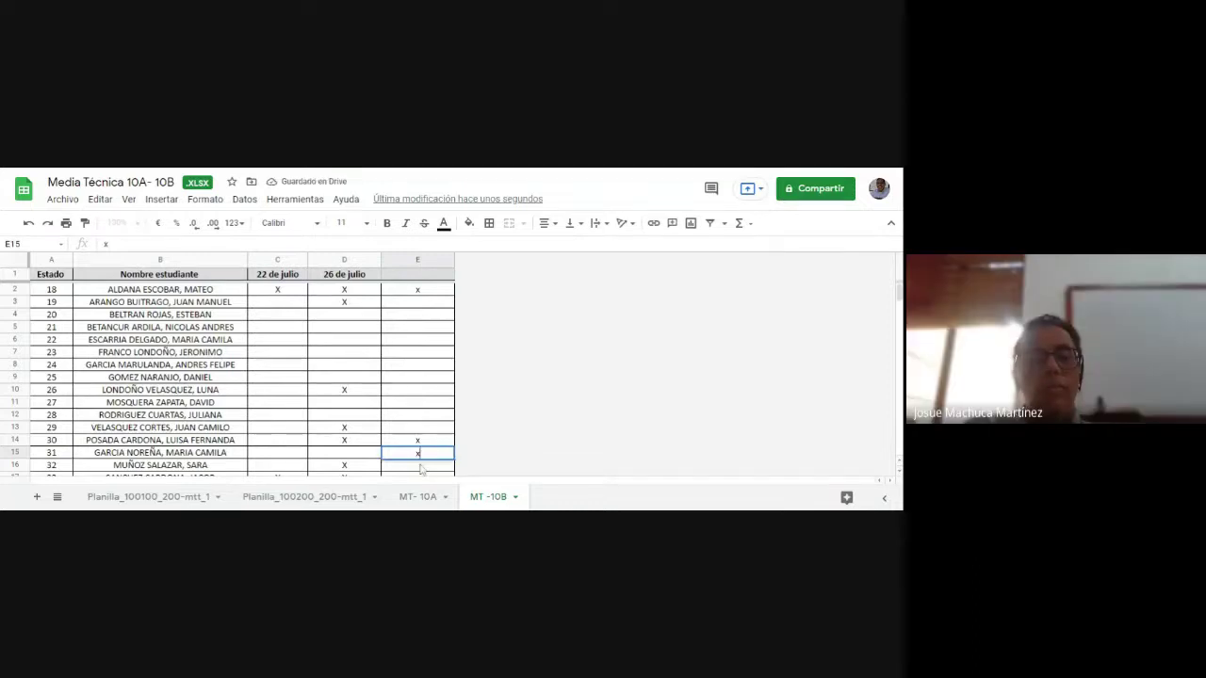
{"action": "key", "text": "Return"}
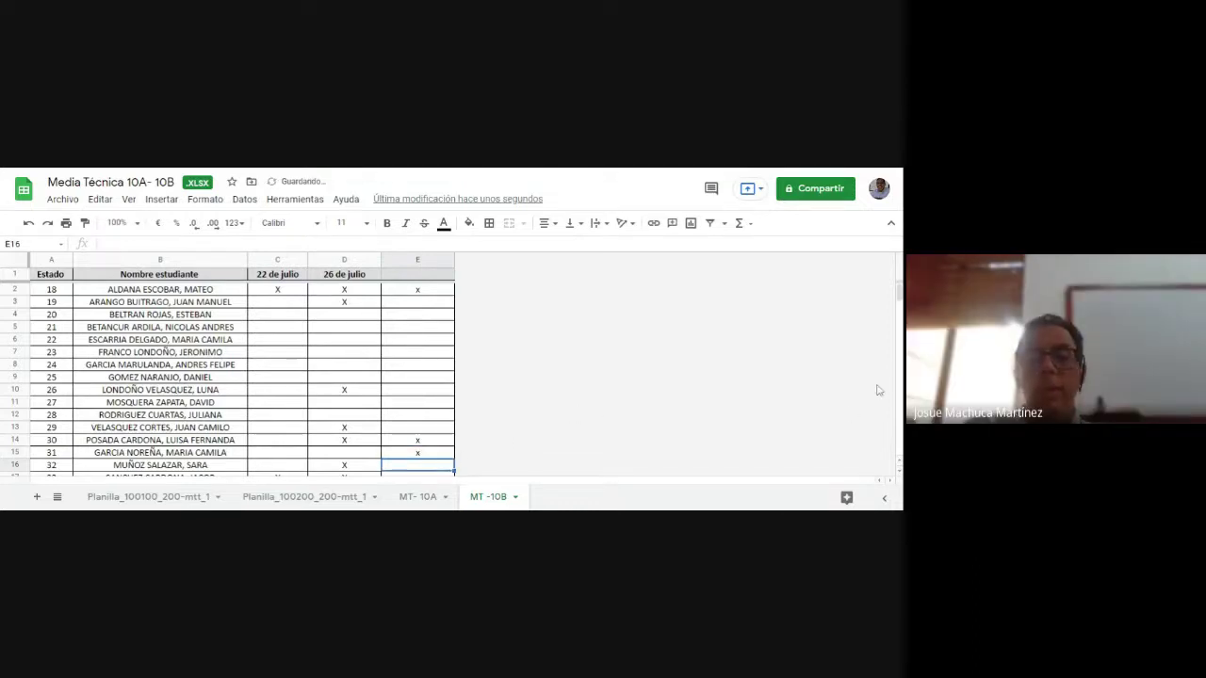
Enter x in E17 of the MT -10B sheet for the last listed student, number 33.
{"action": "mouse_move", "coordinate": [899, 306]}
{"action": "left_mouse_down"}
{"action": "mouse_move", "coordinate": [899, 325]}
{"action": "mouse_move", "coordinate": [900, 288]}
{"action": "left_mouse_up"}
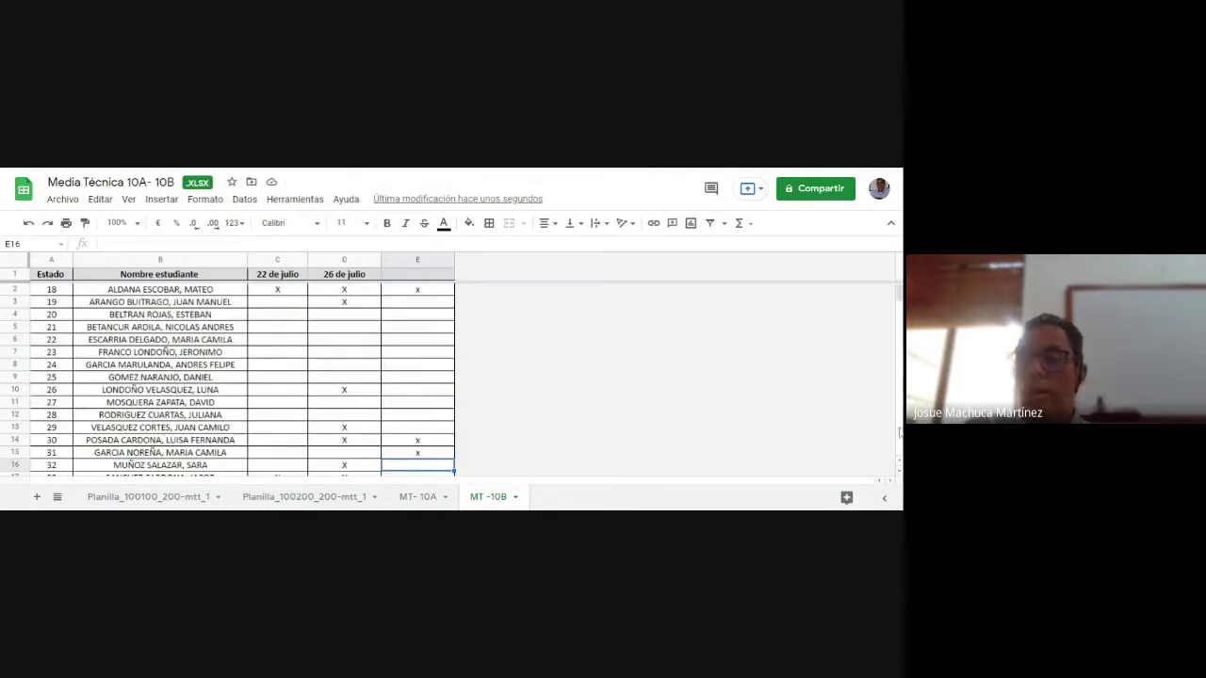
{"action": "left_click", "coordinate": [899, 461]}
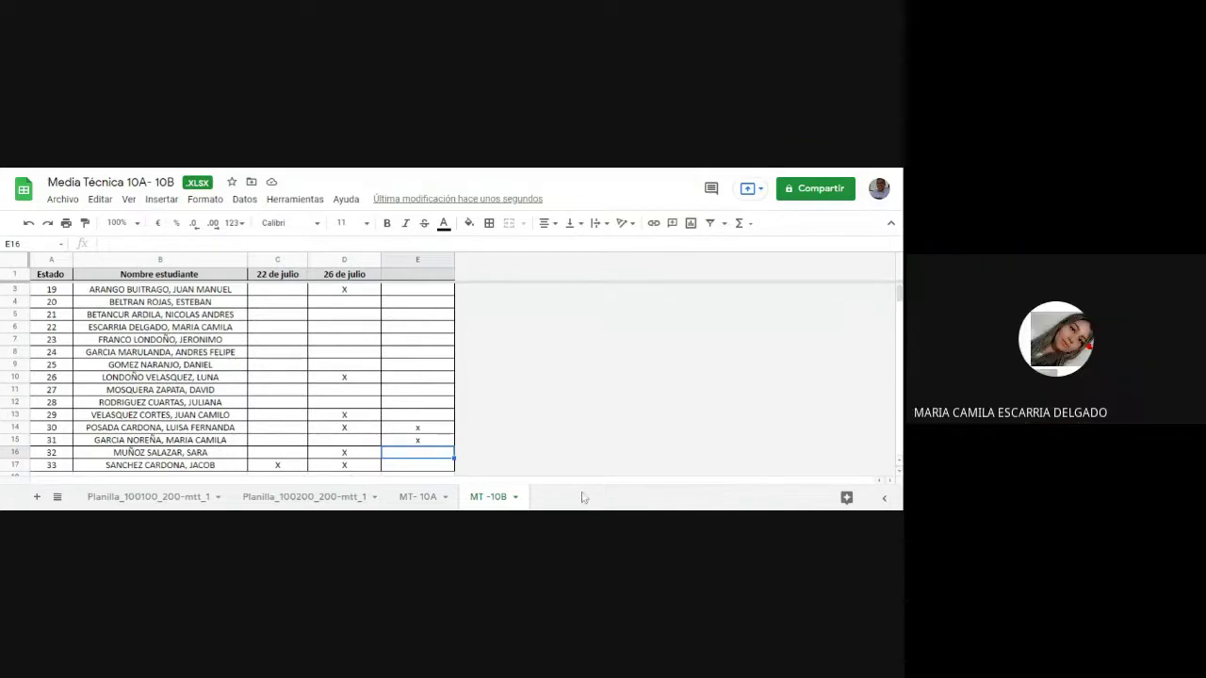
{"action": "left_click", "coordinate": [438, 466]}
{"action": "type", "text": "x"}
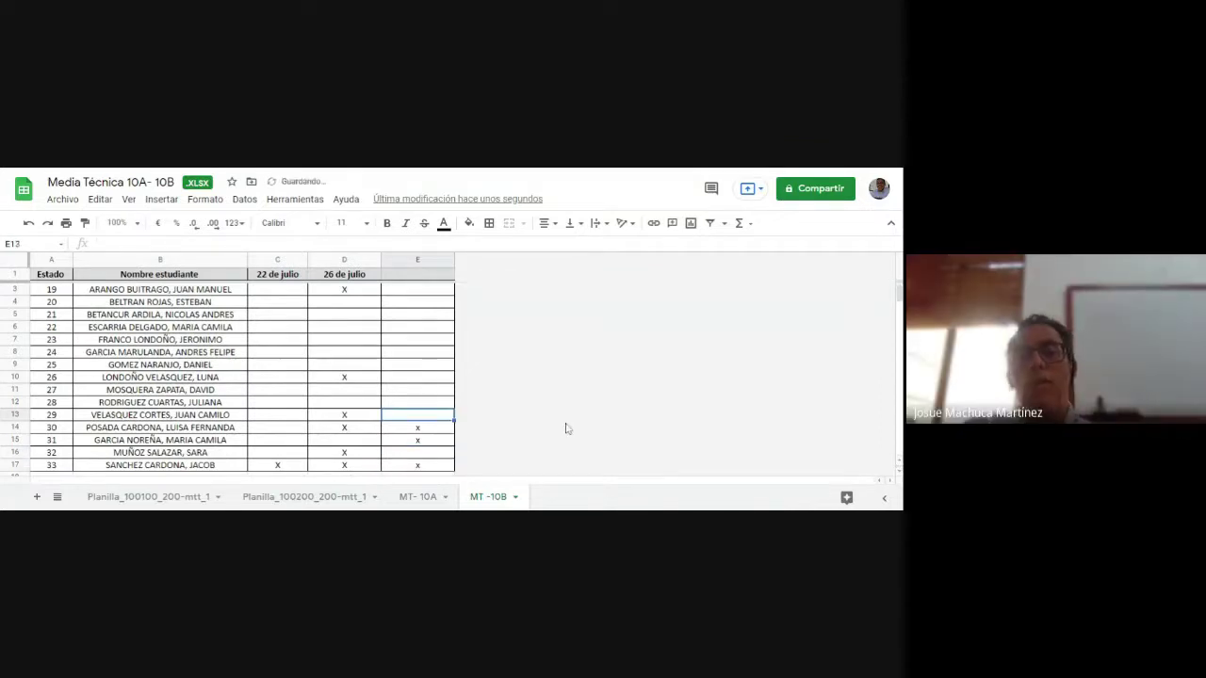
{"action": "left_click", "coordinate": [417, 415]}
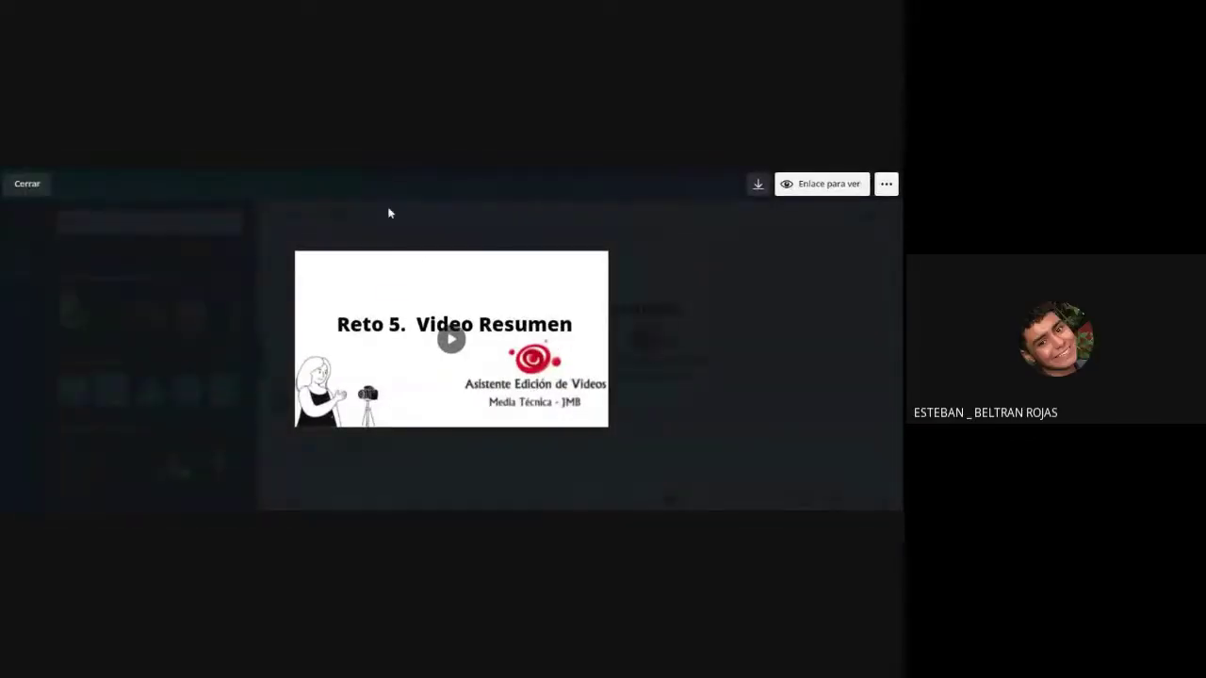
In the Canva design preview, play the "Reto 5. Video Resumen" title slide, pausing and resuming it along the way.
{"action": "mouse_move", "coordinate": [499, 385]}
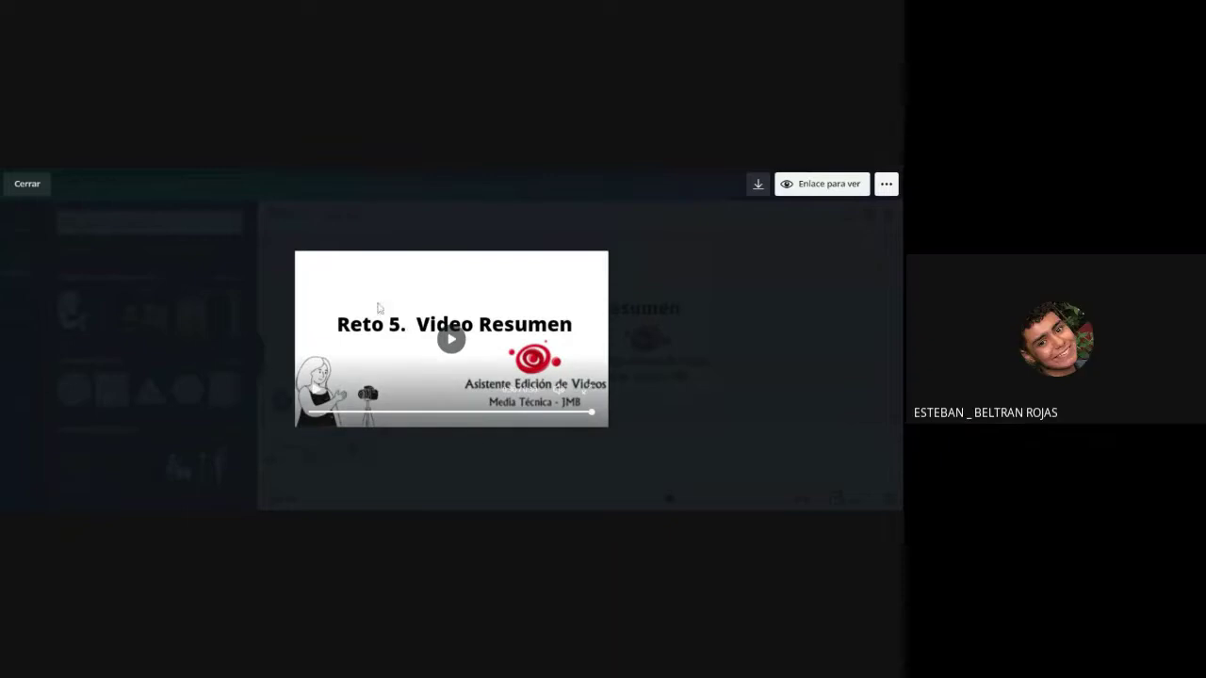
{"action": "left_click", "coordinate": [454, 343]}
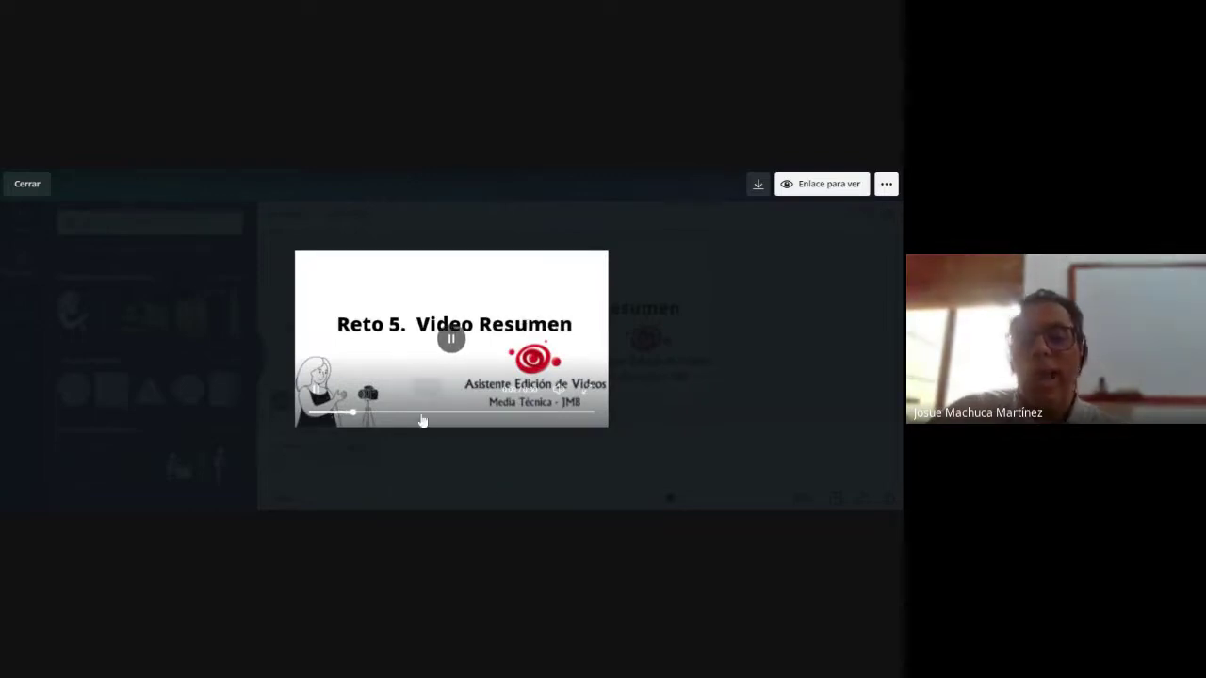
{"action": "left_click", "coordinate": [450, 341]}
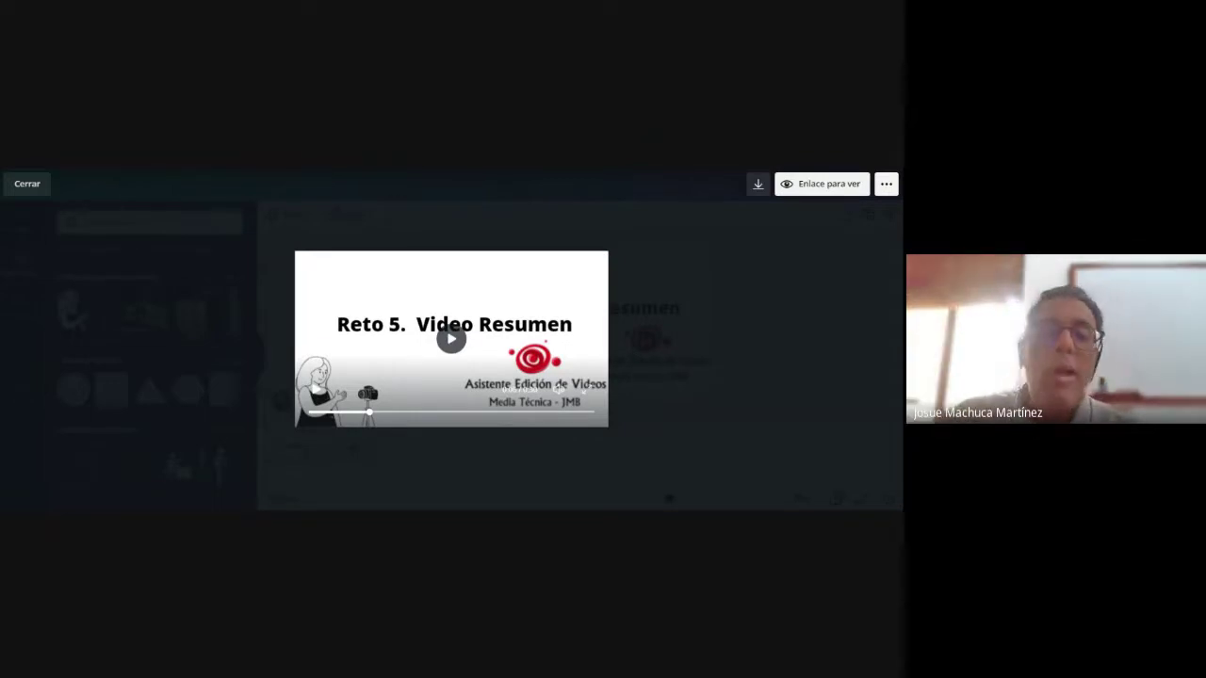
{"action": "left_click", "coordinate": [451, 341]}
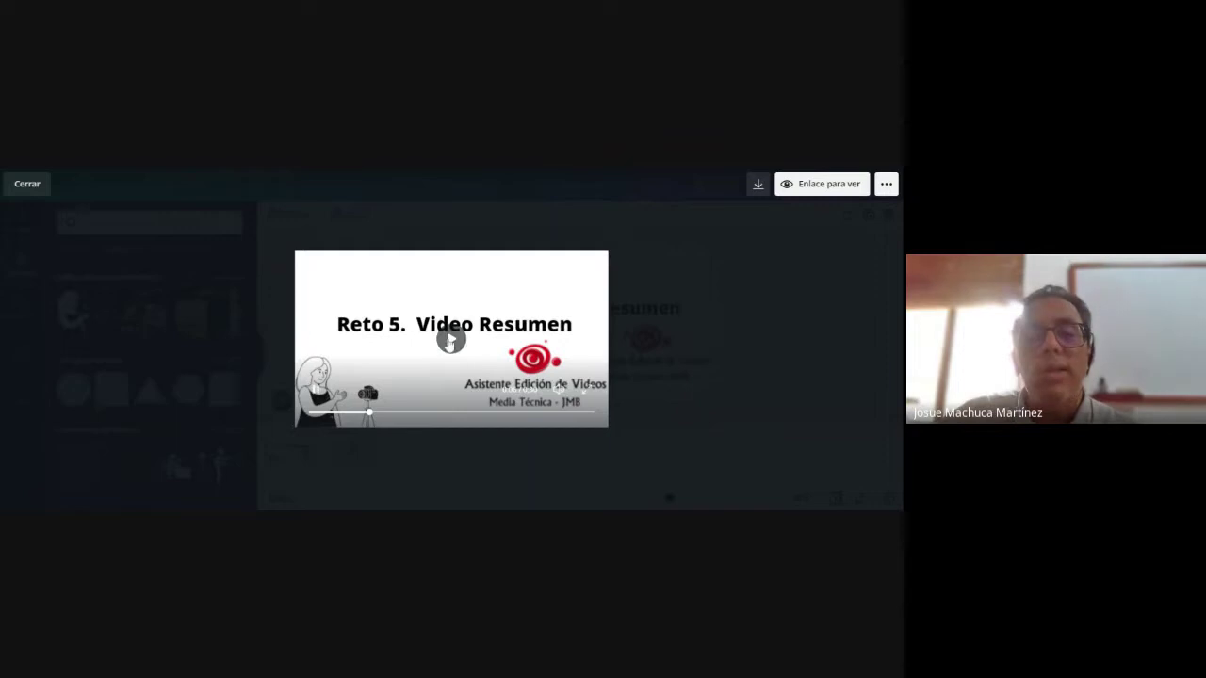
{"action": "left_click", "coordinate": [451, 342]}
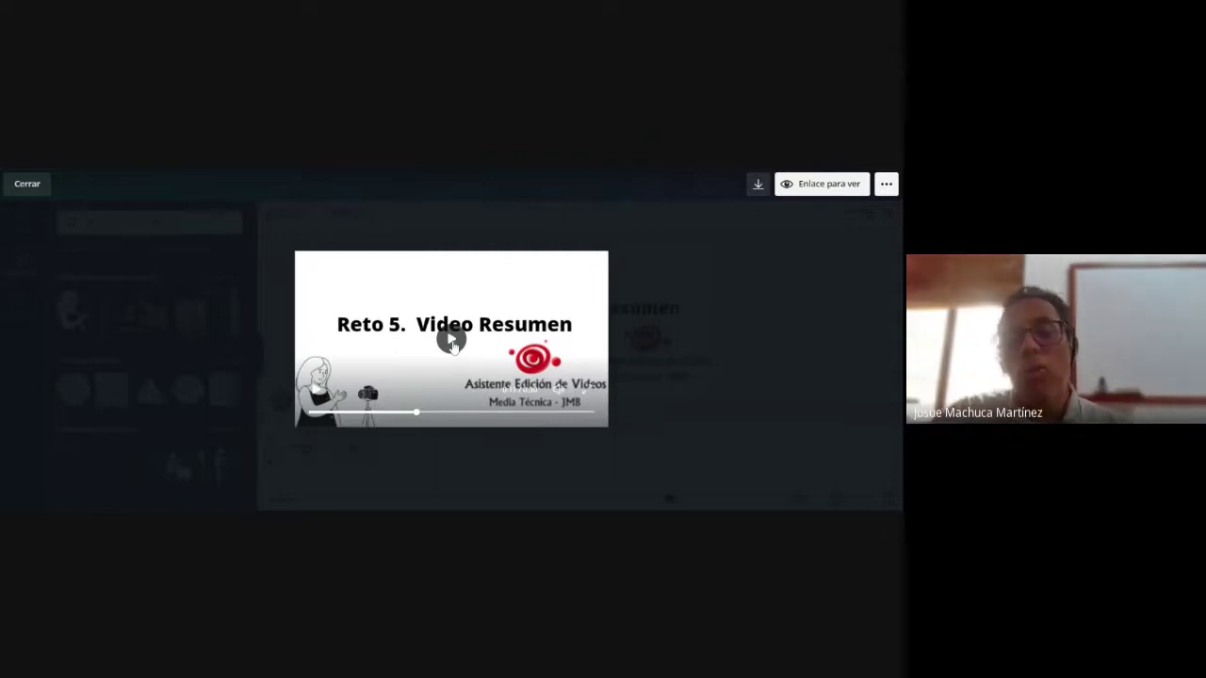